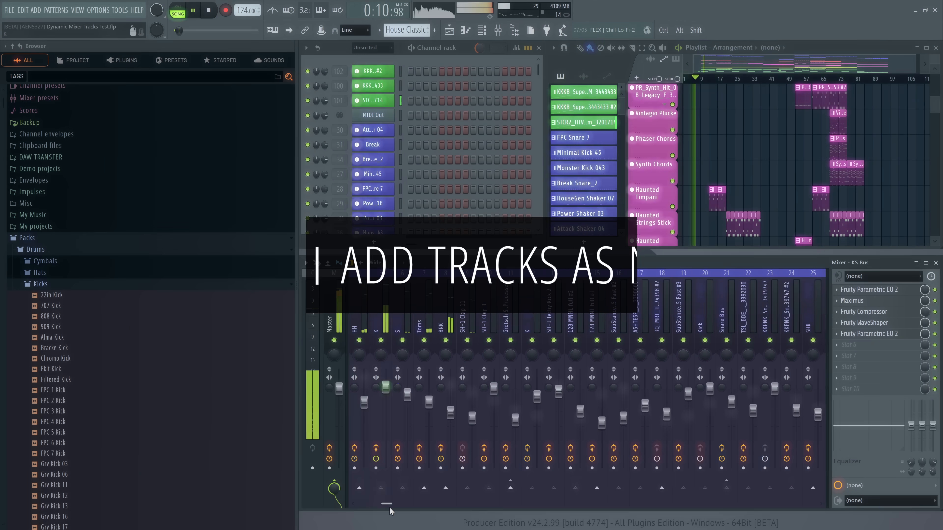
Add empty mixer tracks one at a time after the Blip track, up to Insert 137
{"action": "left_click_drag", "start_coordinate": [388, 505], "coordinate": [800, 502]}
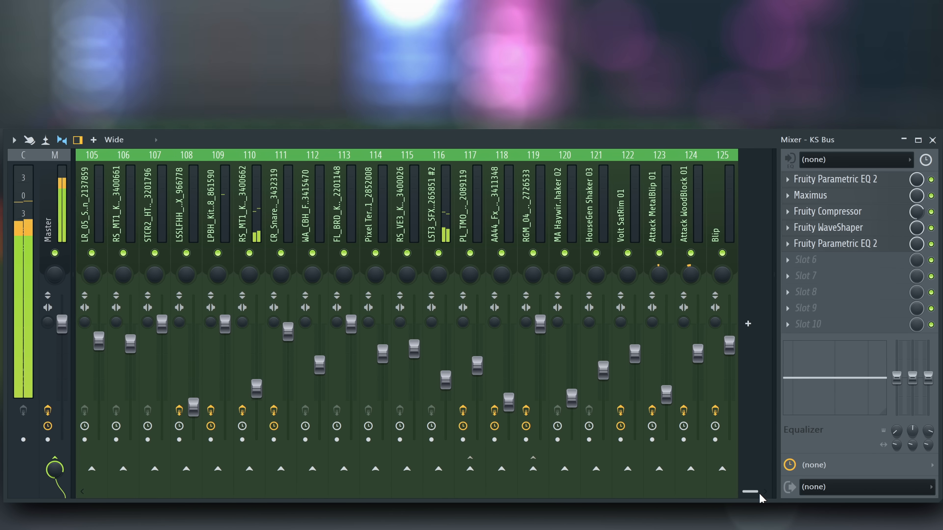
{"action": "left_click", "coordinate": [769, 328]}
{"action": "left_click", "coordinate": [769, 327]}
{"action": "left_click", "coordinate": [769, 328]}
{"action": "left_click", "coordinate": [769, 327]}
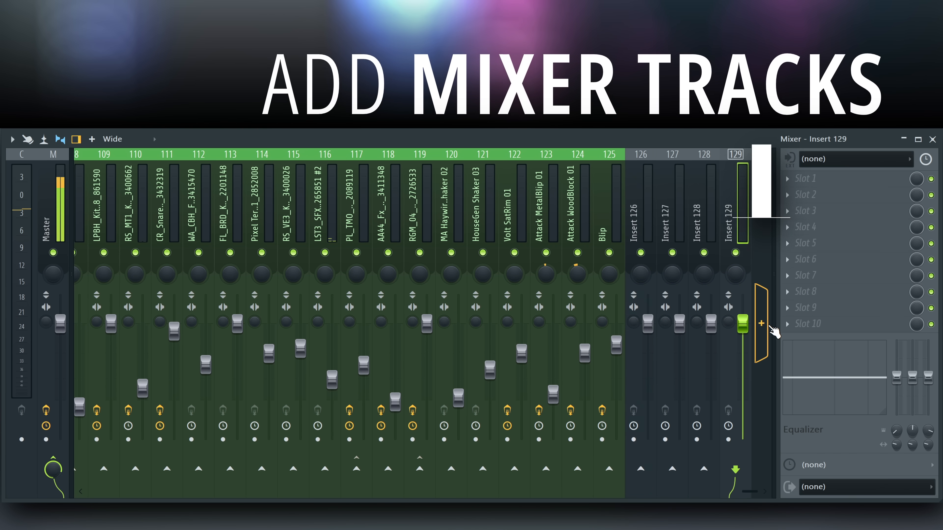
{"action": "left_click", "coordinate": [769, 328]}
{"action": "left_click", "coordinate": [769, 328]}
{"action": "left_click", "coordinate": [768, 328]}
{"action": "left_click", "coordinate": [769, 328]}
{"action": "left_click", "coordinate": [768, 328]}
{"action": "left_click", "coordinate": [769, 328]}
{"action": "left_click", "coordinate": [769, 328]}
{"action": "left_click", "coordinate": [768, 328]}
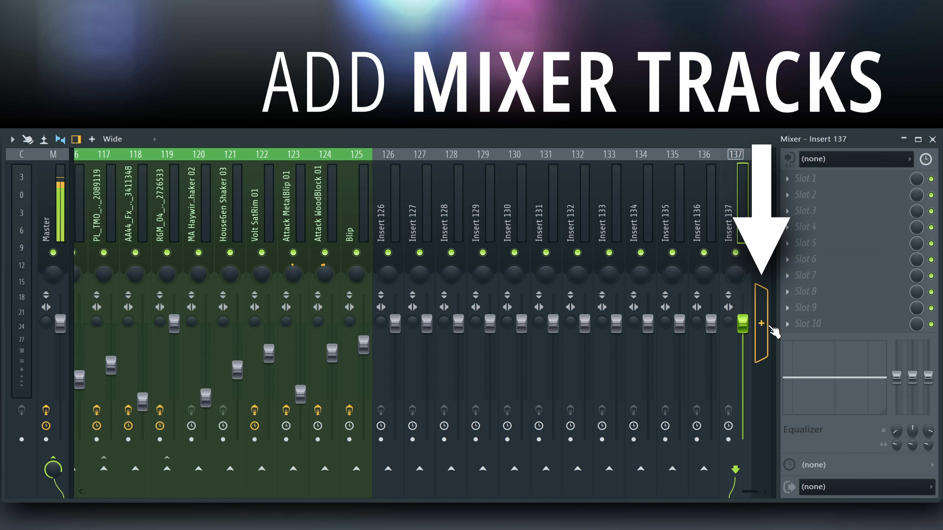
Increase the number of mixer tracks to 500
{"action": "right_click", "coordinate": [764, 328]}
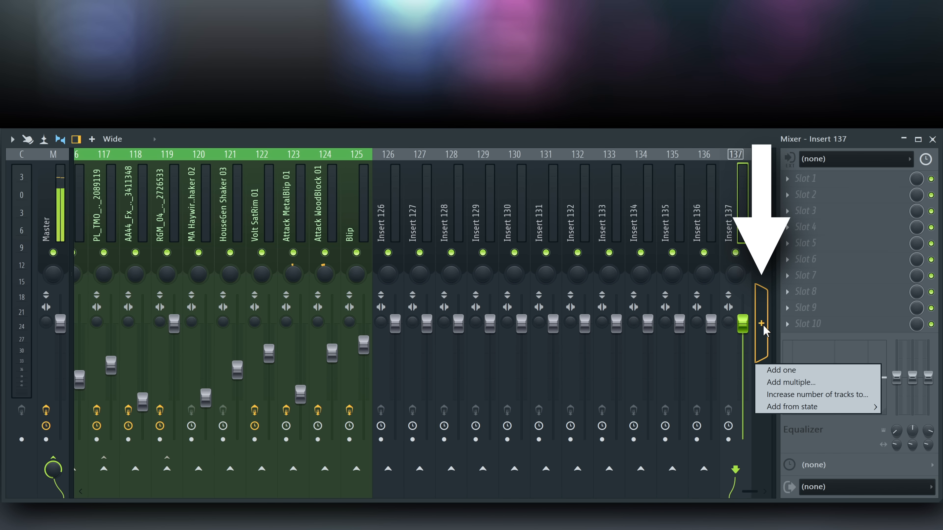
{"action": "left_click", "coordinate": [779, 395]}
{"action": "type", "text": "500"}
{"action": "key", "text": "Return"}
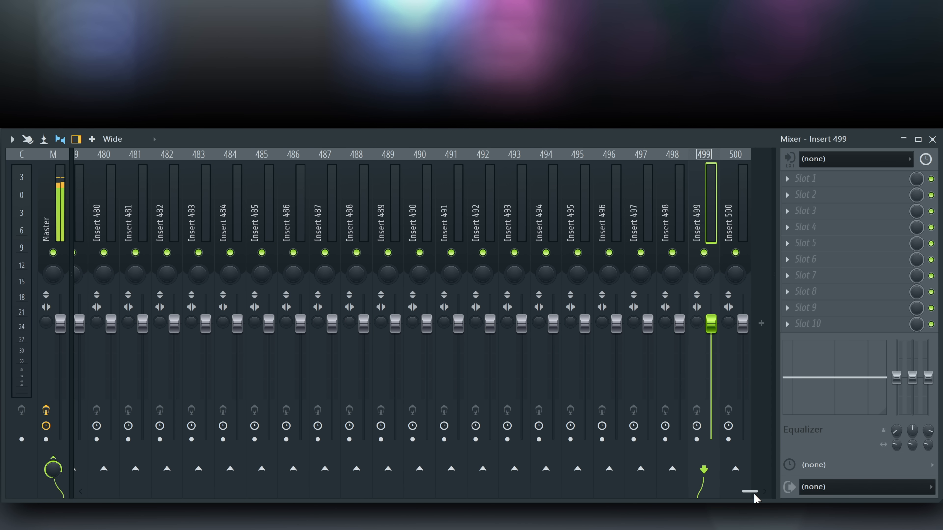
Trim all unused tracks from the mixer and confirm the deletion
{"action": "left_click_drag", "start_coordinate": [750, 492], "coordinate": [95, 492]}
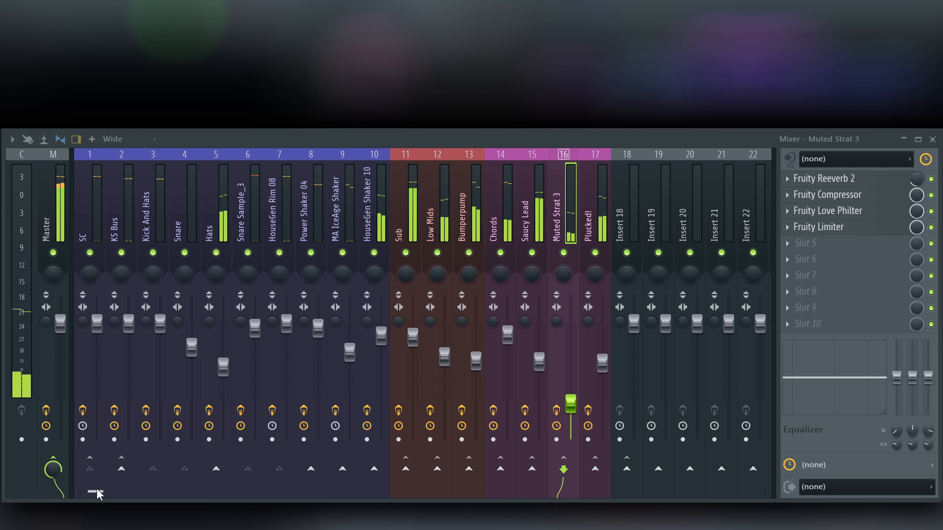
{"action": "mouse_move", "coordinate": [98, 494]}
{"action": "left_mouse_down"}
{"action": "mouse_move", "coordinate": [719, 492]}
{"action": "mouse_move", "coordinate": [393, 492]}
{"action": "mouse_move", "coordinate": [100, 475]}
{"action": "left_mouse_up"}
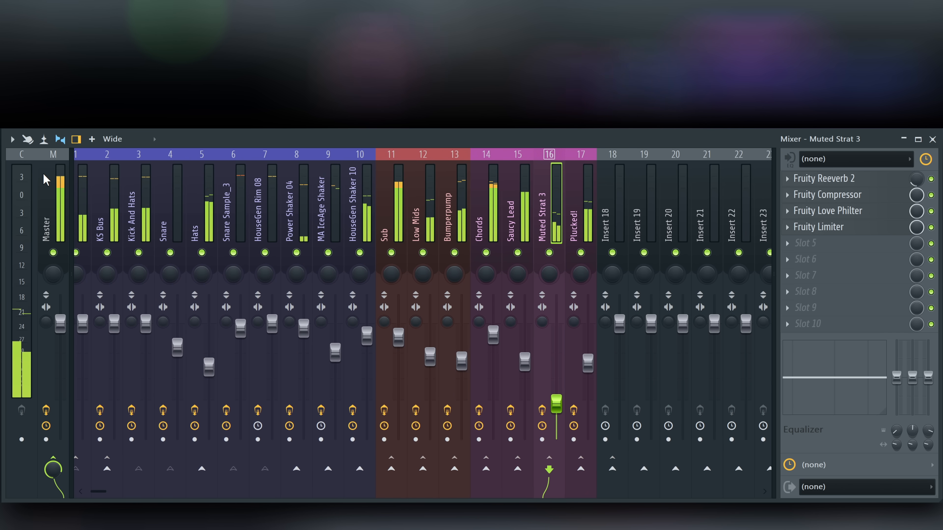
{"action": "left_click", "coordinate": [12, 139]}
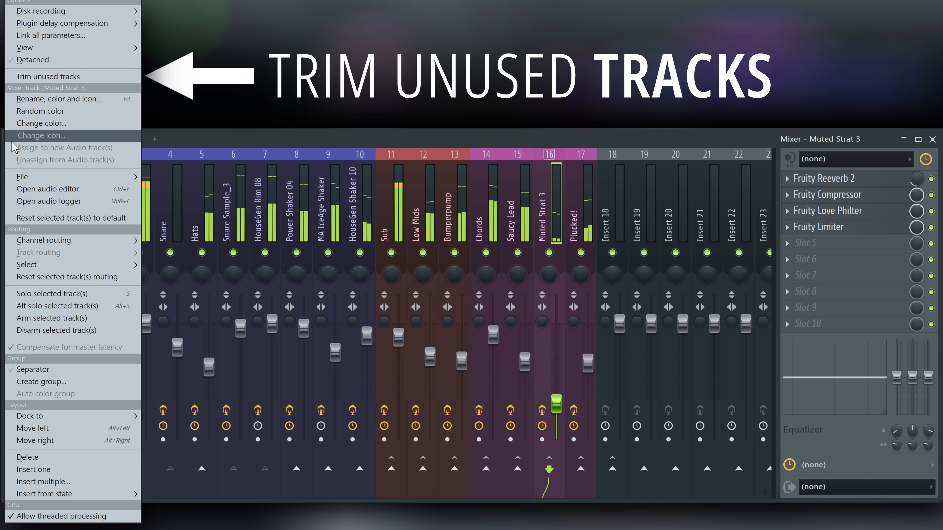
{"action": "left_click", "coordinate": [61, 76]}
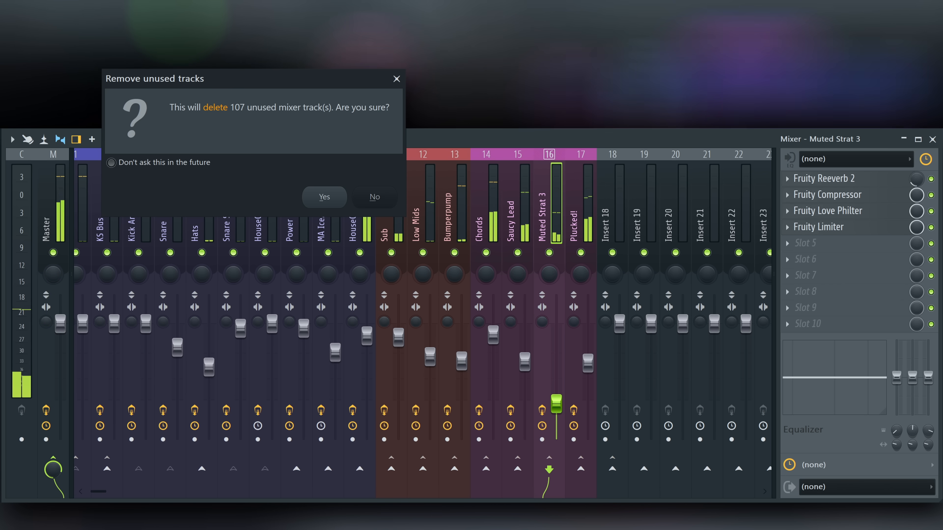
{"action": "left_click", "coordinate": [328, 197]}
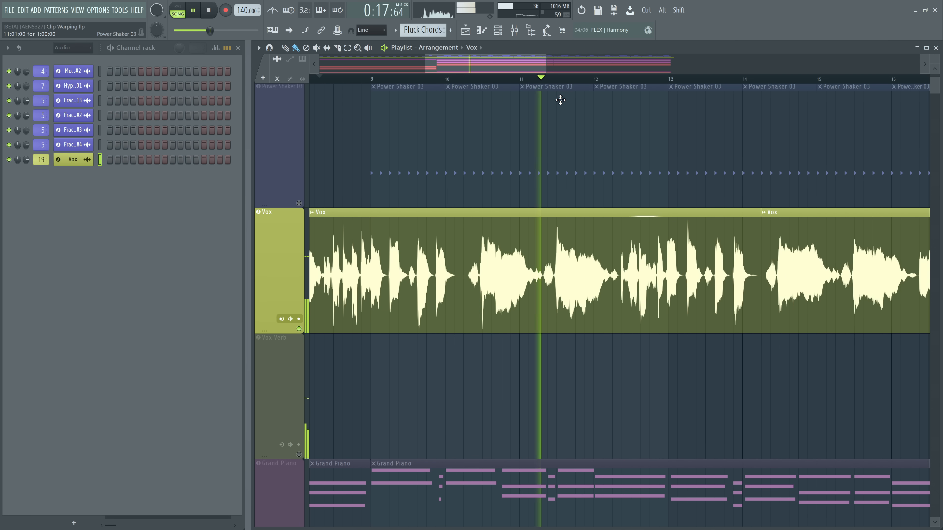
Slice the Vox audio clip at three points between bars 10 and 13 and play it back from around bar 10
{"action": "key", "text": "space"}
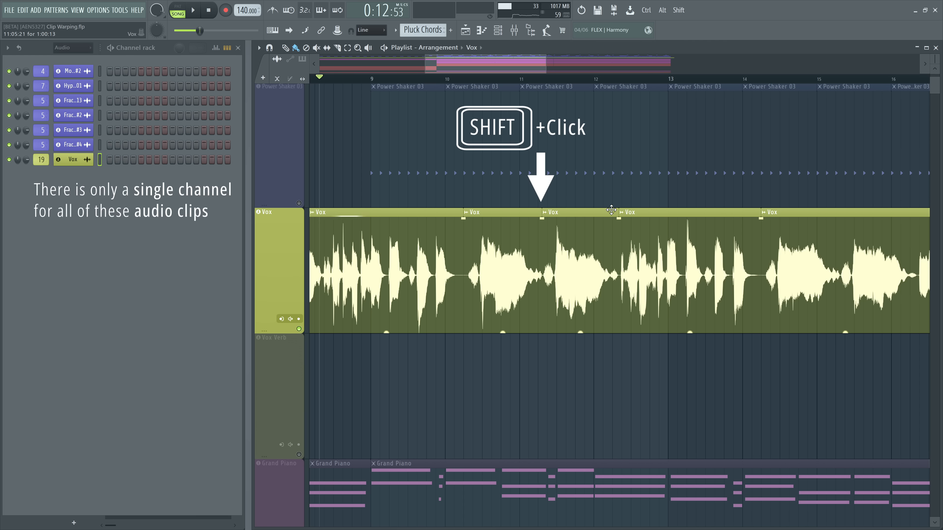
{"action": "left_click_drag", "start_coordinate": [542, 211], "coordinate": [580, 211]}
{"action": "left_click", "coordinate": [453, 79]}
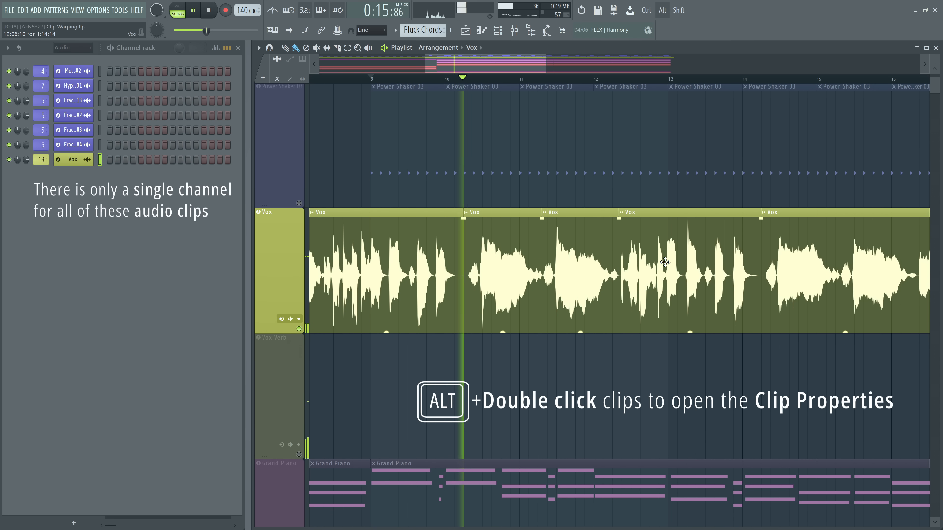
Open the clip properties of a Vox slice and switch on Reverse for it
{"action": "double_click", "coordinate": [427, 214], "text": "alt"}
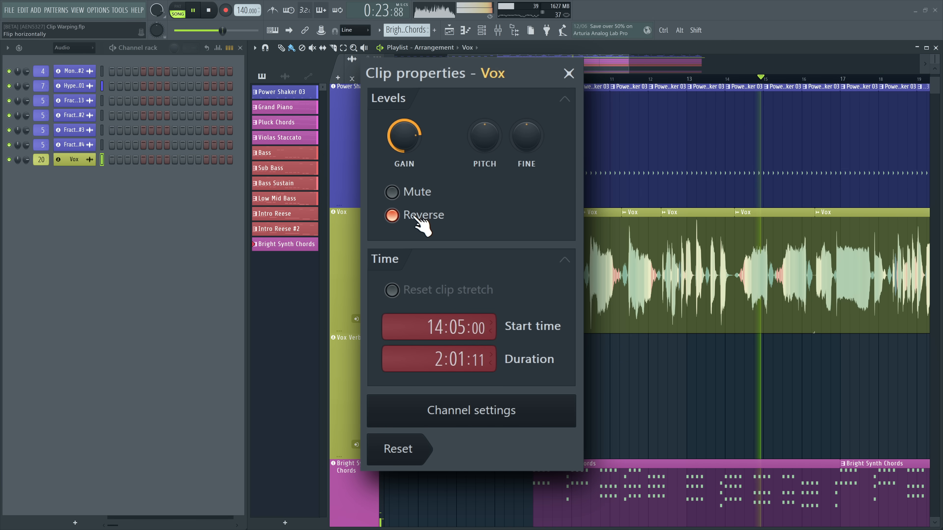
{"action": "left_click", "coordinate": [415, 218]}
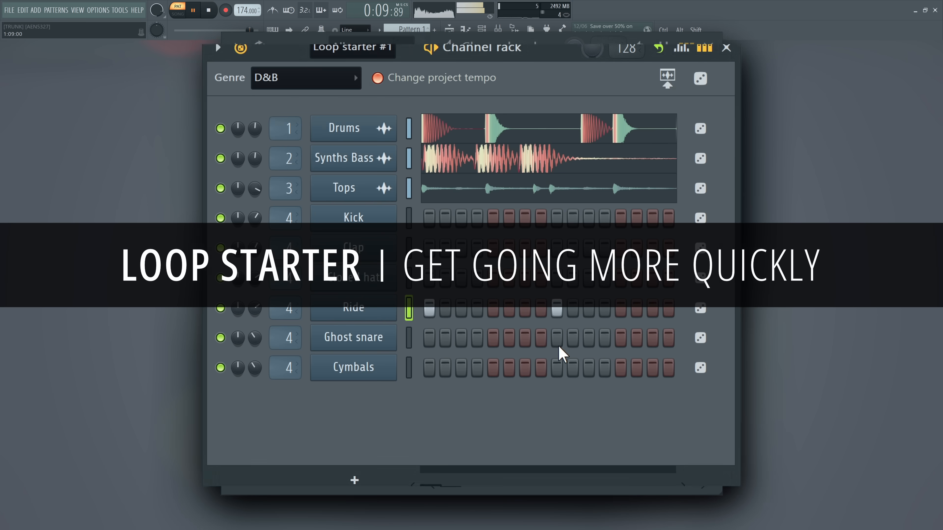
Replace the sample on the Synths Bass channel of the D&B loop starter
{"action": "mouse_move", "coordinate": [257, 311]}
{"action": "left_mouse_down"}
{"action": "mouse_move", "coordinate": [257, 287]}
{"action": "mouse_move", "coordinate": [257, 305]}
{"action": "left_mouse_up"}
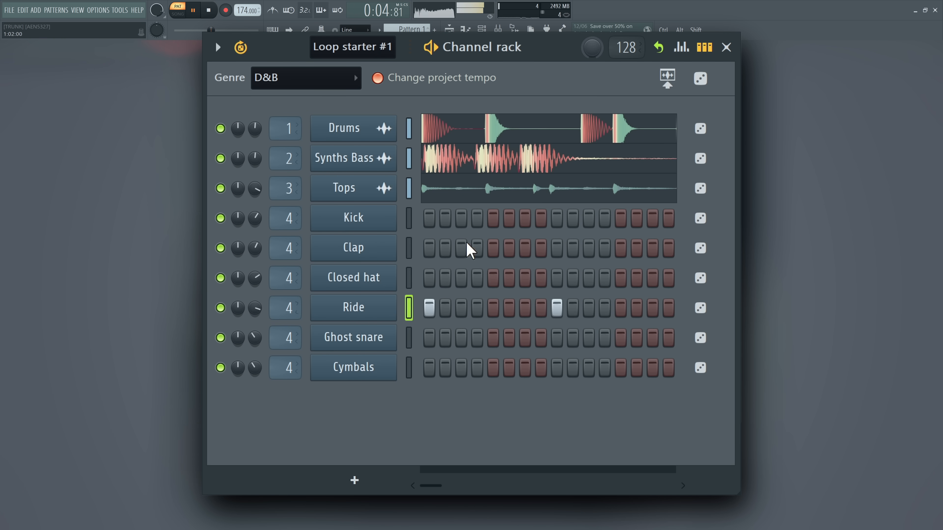
{"action": "left_click", "coordinate": [701, 159]}
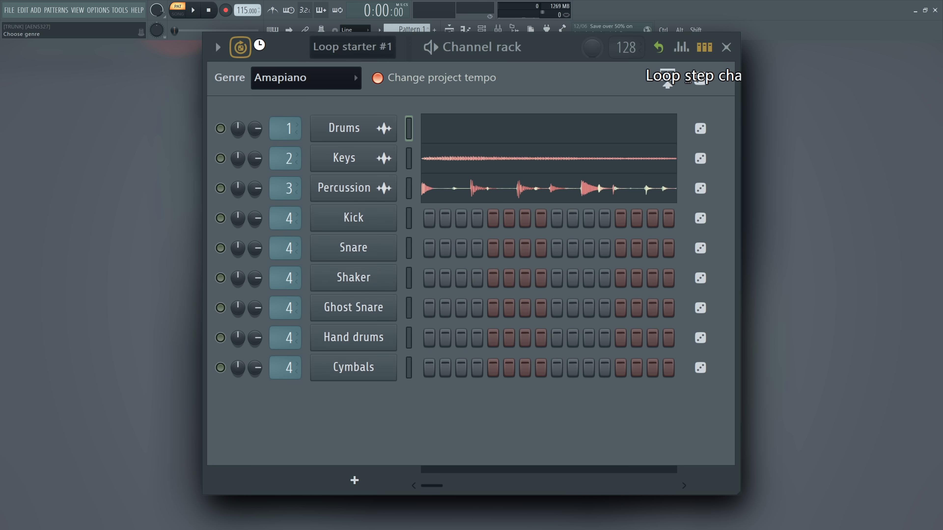
Set the loop starter genre to Techno and replace the samples on the Synths Bass, Tops and Drums channels
{"action": "left_click", "coordinate": [316, 78]}
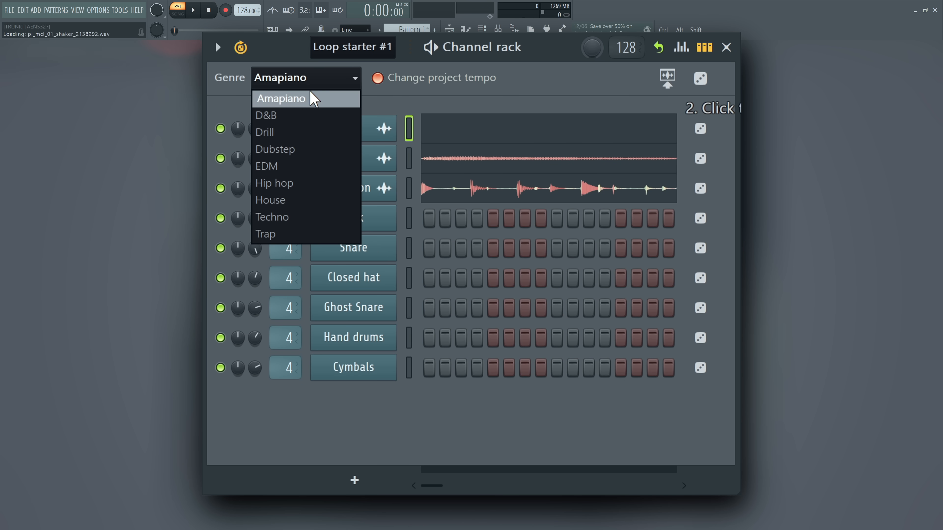
{"action": "left_click", "coordinate": [275, 217]}
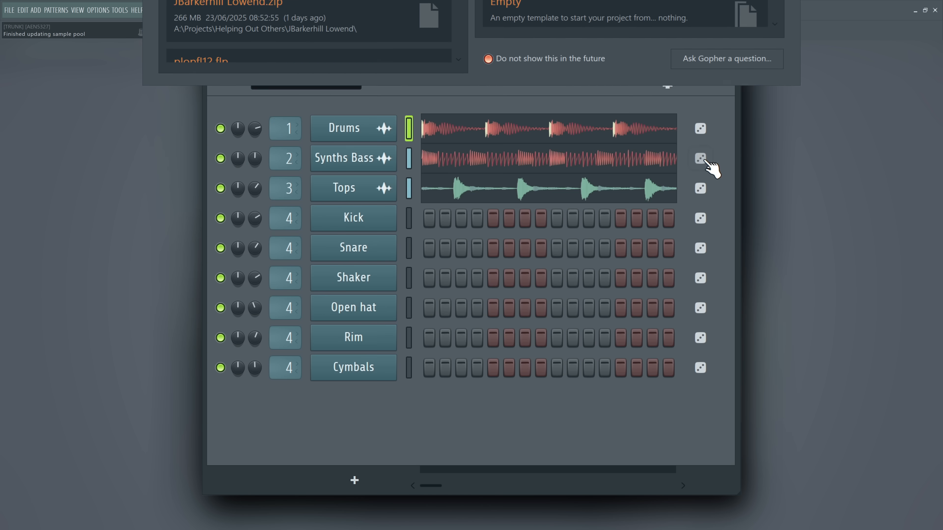
{"action": "left_click", "coordinate": [701, 159]}
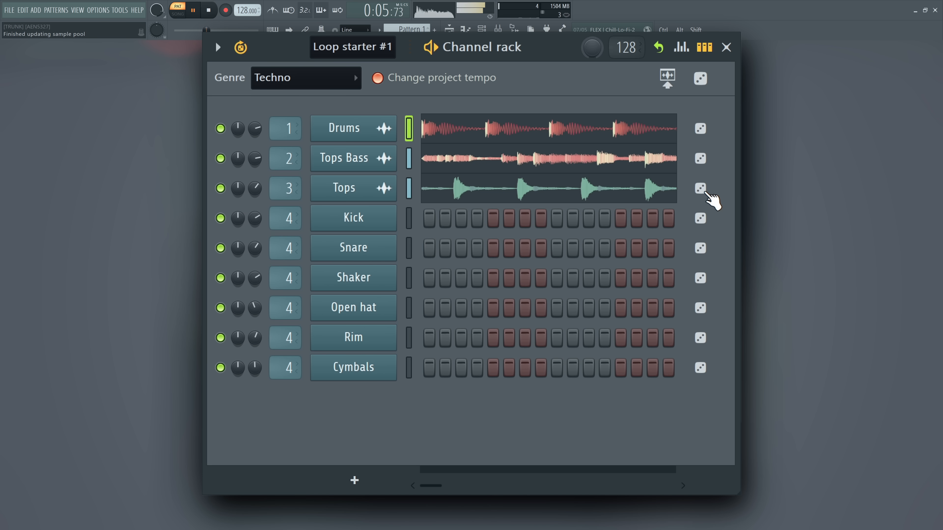
{"action": "left_click", "coordinate": [701, 188]}
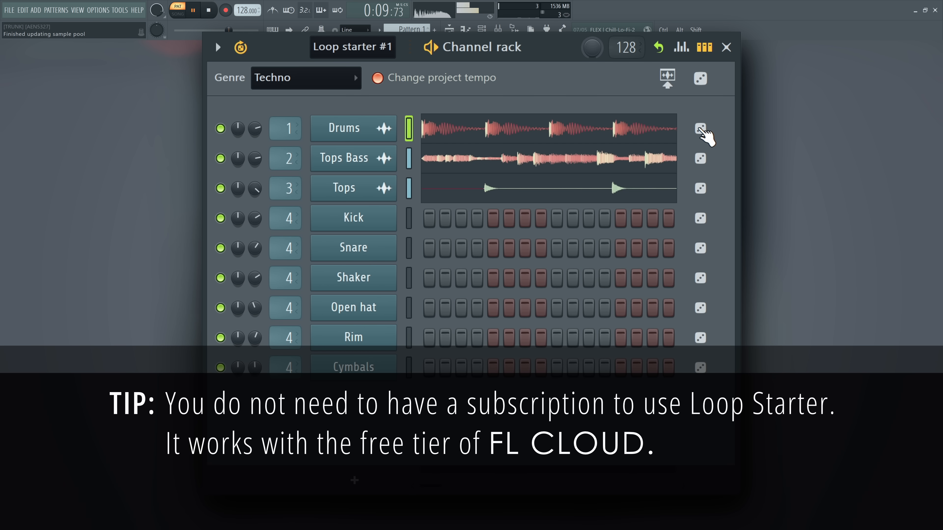
{"action": "left_click", "coordinate": [701, 129]}
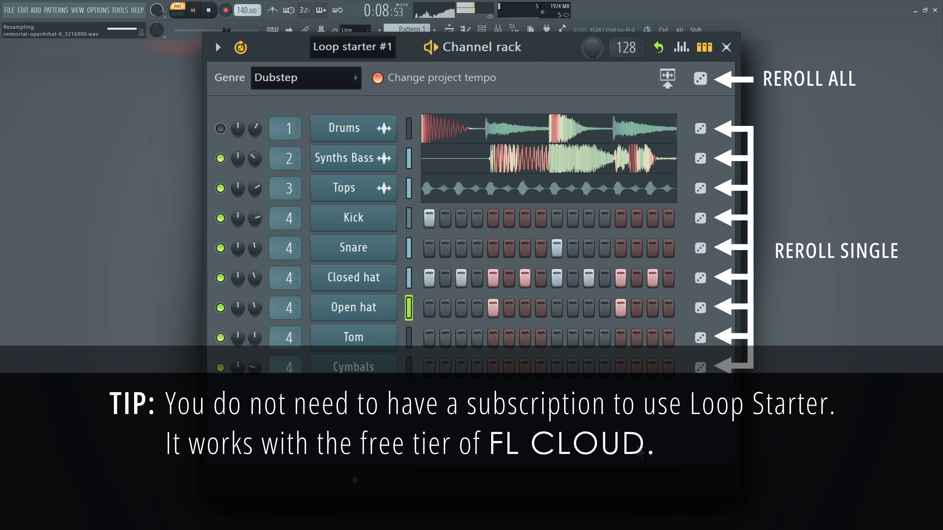
Replace the Synths Bass and Tops samples in the Dubstep loop, and send the audio loops and pattern to the playlist
{"action": "left_click", "coordinate": [700, 159]}
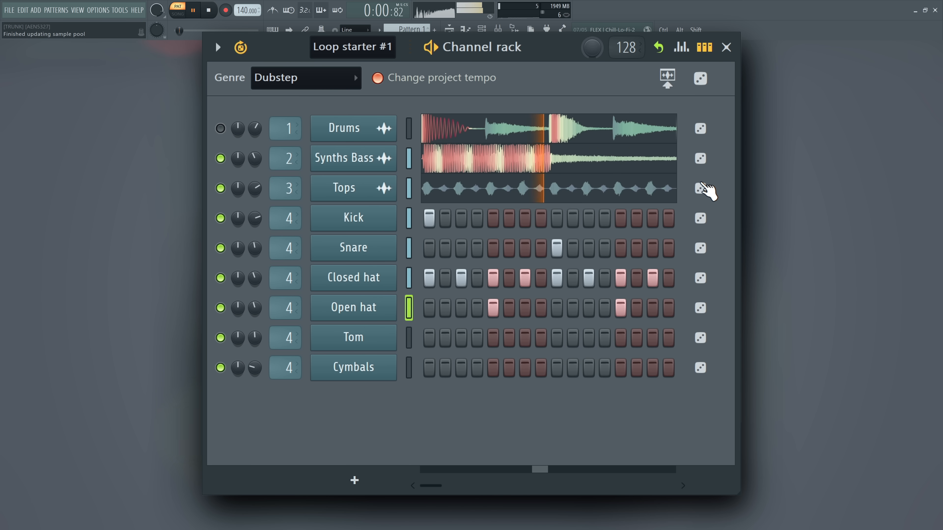
{"action": "left_click", "coordinate": [701, 188]}
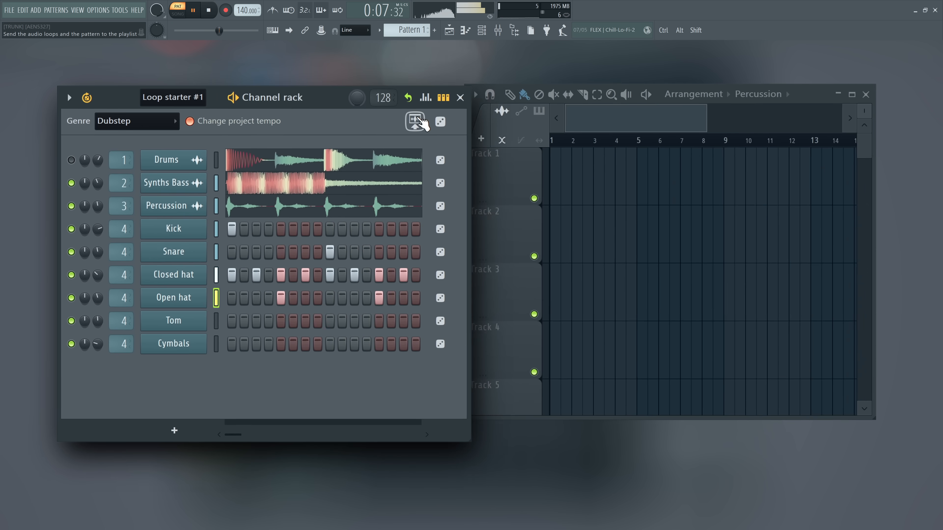
{"action": "left_click", "coordinate": [416, 122]}
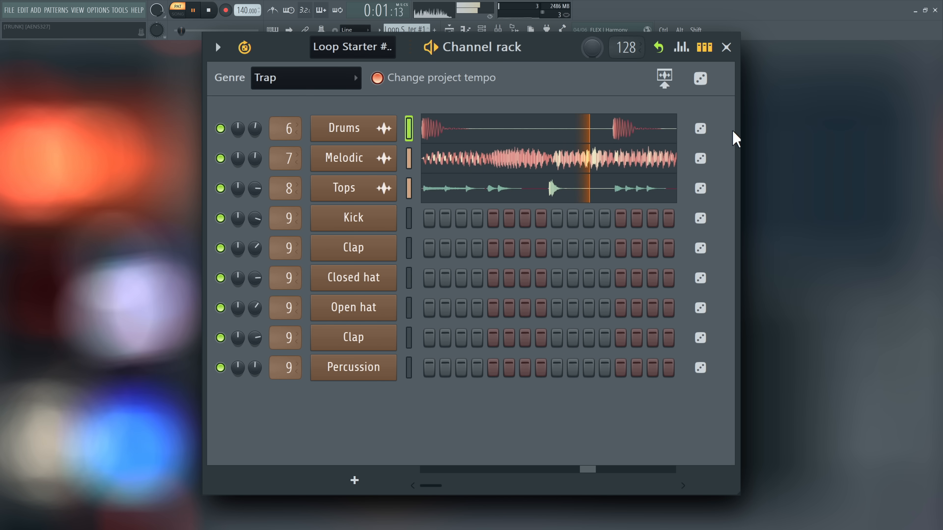
Generate steps for all channels of the Trap loop starter
{"action": "left_click", "coordinate": [706, 87]}
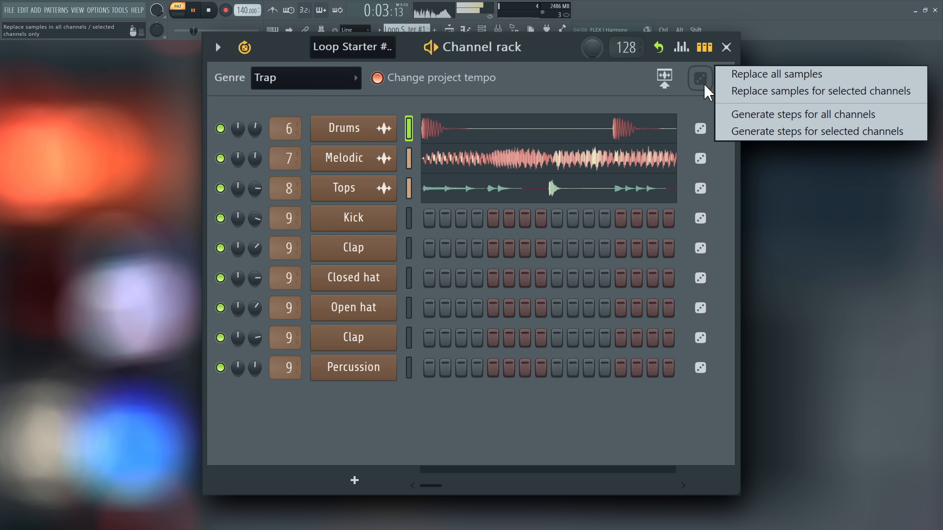
{"action": "left_click", "coordinate": [729, 115]}
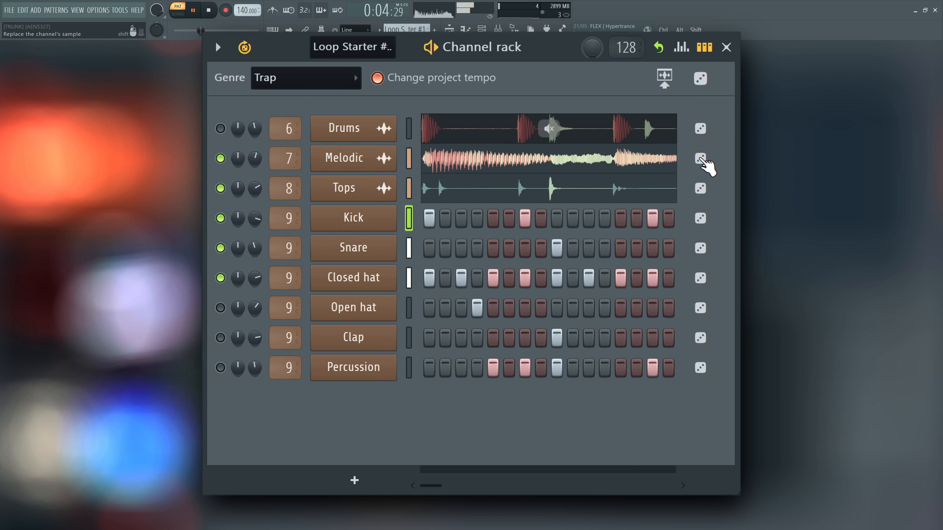
Find Trap loops for the Melodic channel in the sounds browser and preview the SPECTRUM FLAME-AUDIO, MSXII TPPDV2 and BB DET Pressure loops
{"action": "right_click", "coordinate": [700, 158]}
{"action": "left_click", "coordinate": [732, 197]}
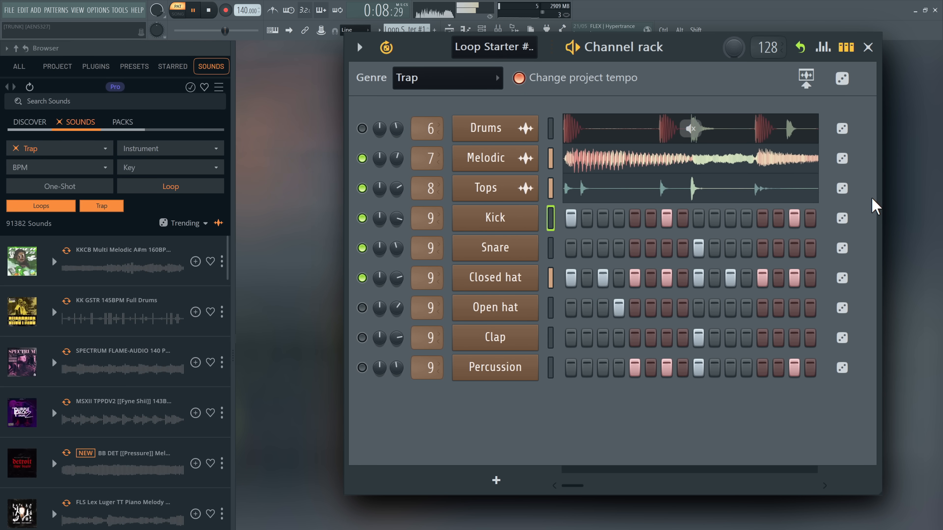
{"action": "key", "text": "space"}
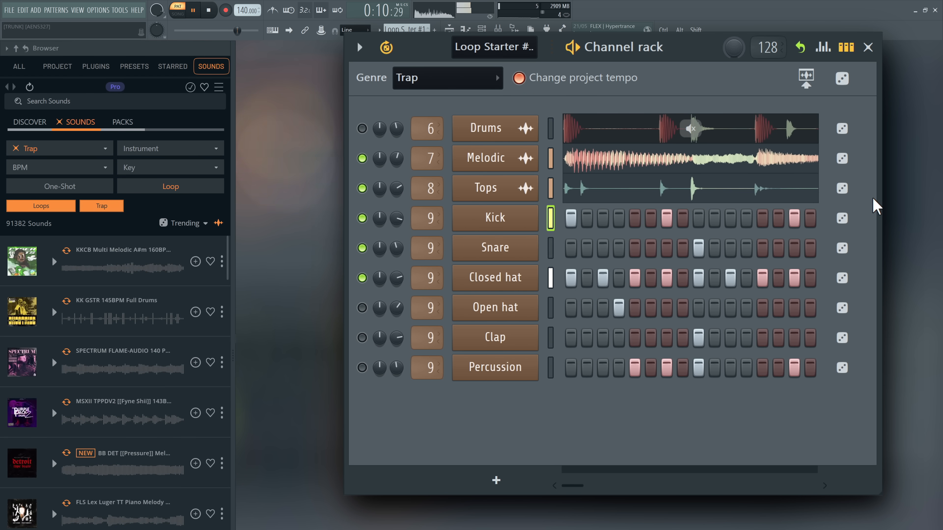
{"action": "left_click", "coordinate": [54, 363]}
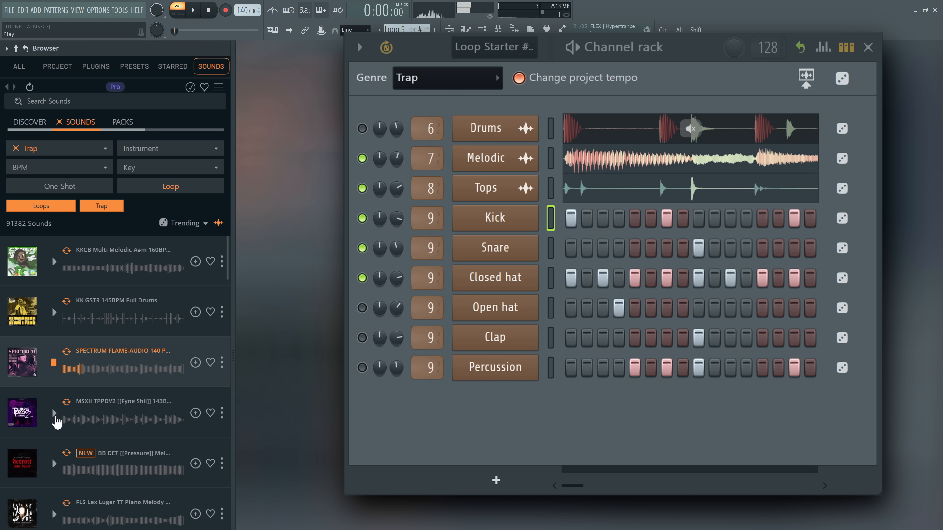
{"action": "left_click", "coordinate": [54, 414]}
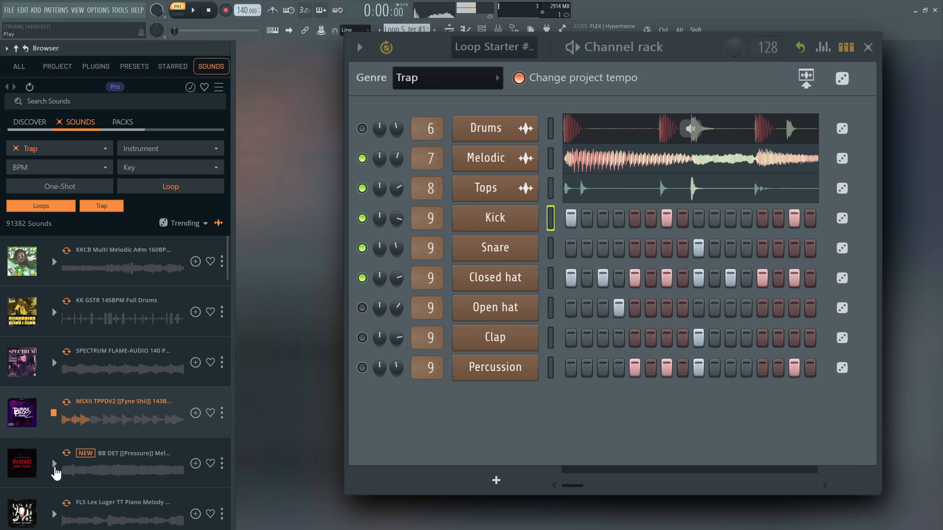
{"action": "left_click", "coordinate": [54, 464]}
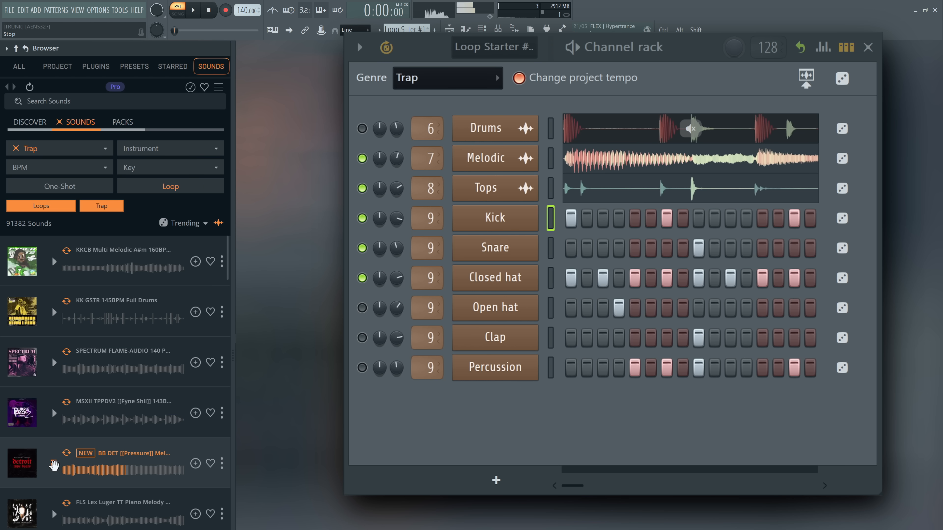
{"action": "key", "text": "space"}
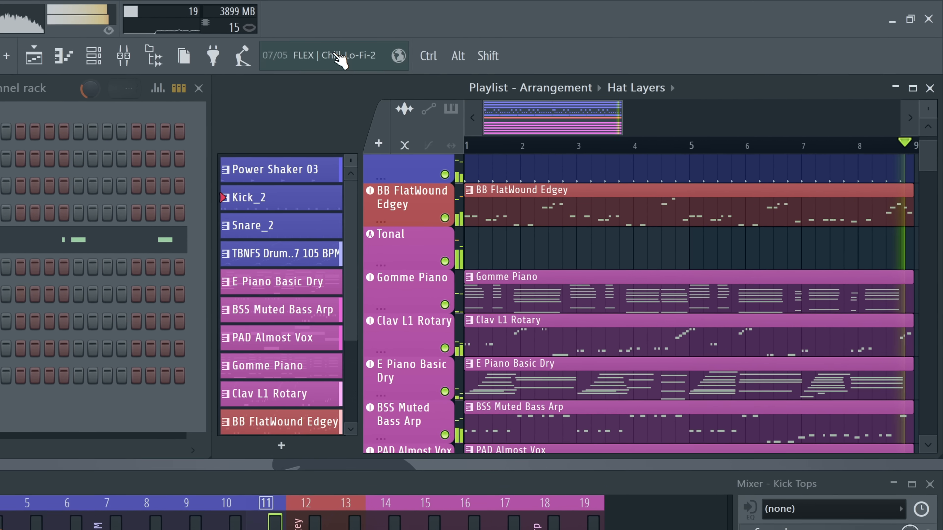
Open the Gopher assistant in the side panel and ask "How do I reverse a sample?"
{"action": "left_click", "coordinate": [562, 38]}
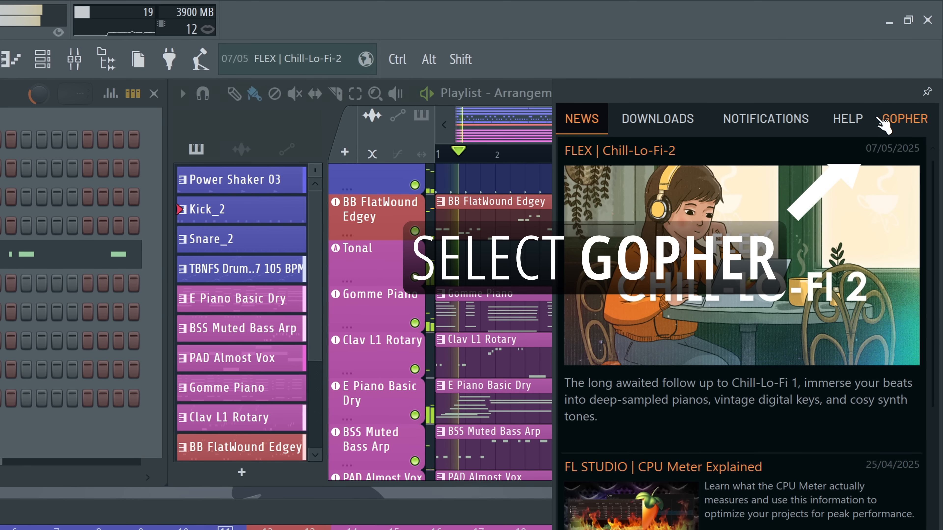
{"action": "left_click", "coordinate": [895, 121]}
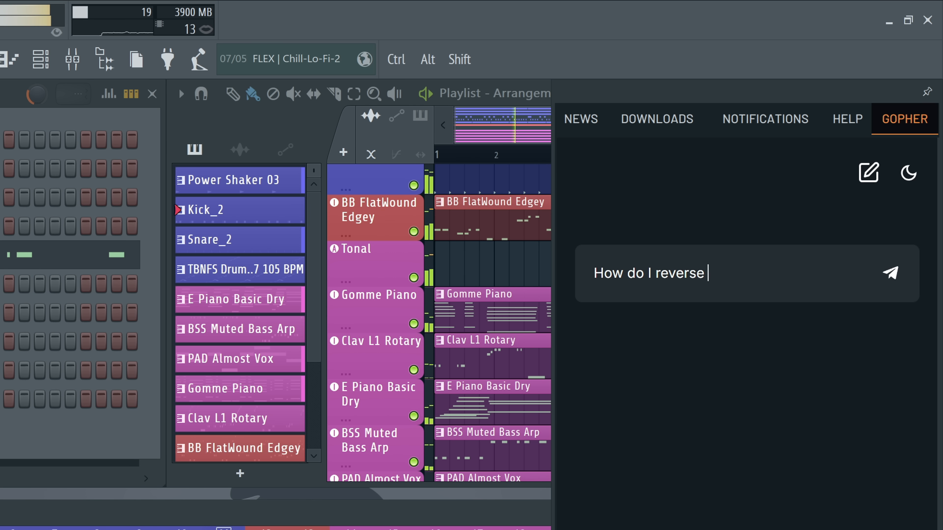
{"action": "key", "text": "Return"}
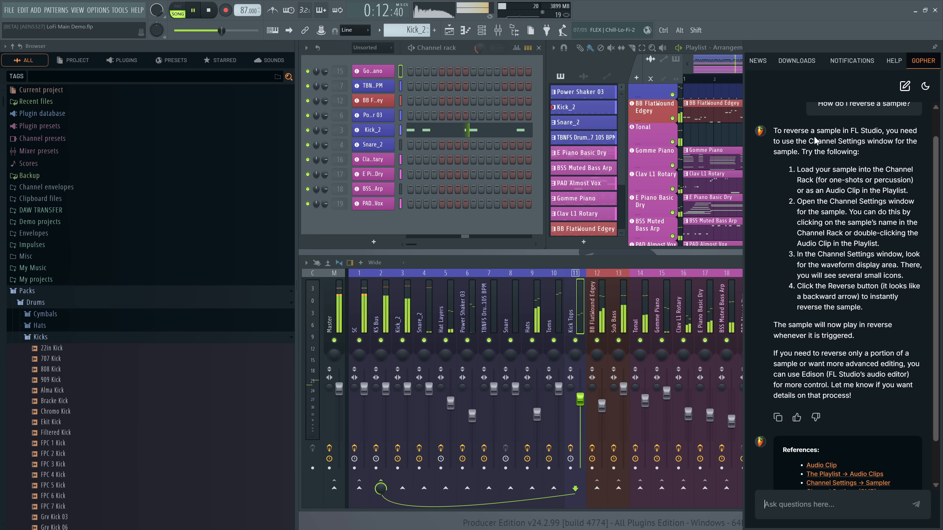
Open the Kick_2 channel settings, try the Reverse effect on the sample and turn it back off
{"action": "left_click", "coordinate": [387, 135]}
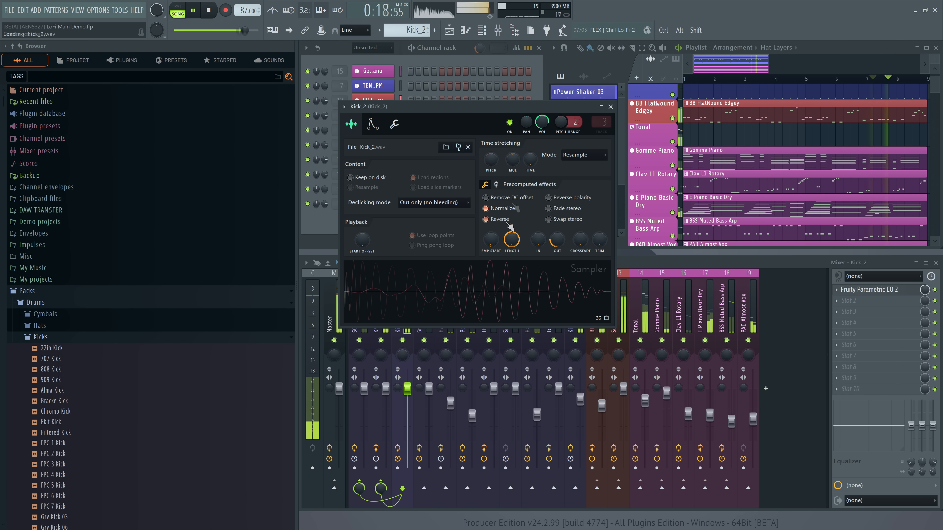
{"action": "left_click", "coordinate": [500, 219]}
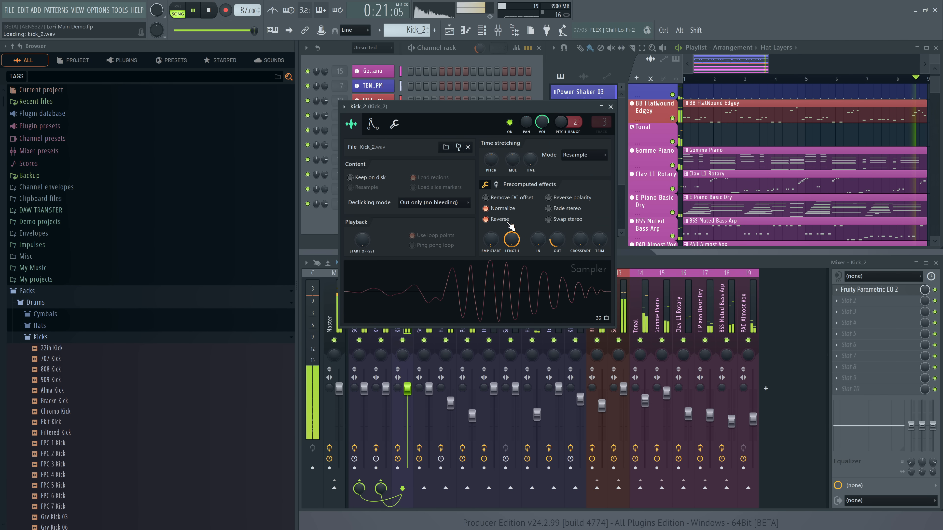
{"action": "left_click", "coordinate": [509, 224]}
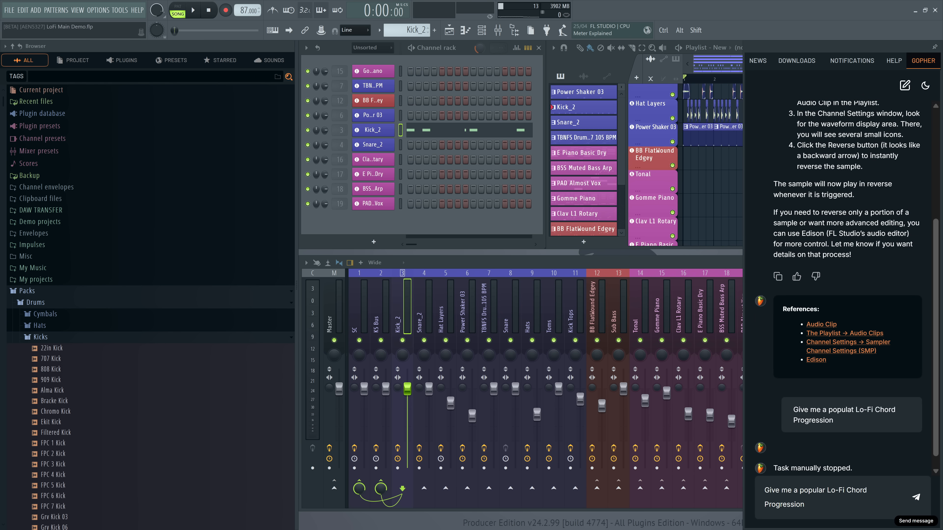
Ask Gopher for a popular Lo-Fi chord progression and open the piano roll of the Gomme Piano channel
{"action": "left_click", "coordinate": [916, 498]}
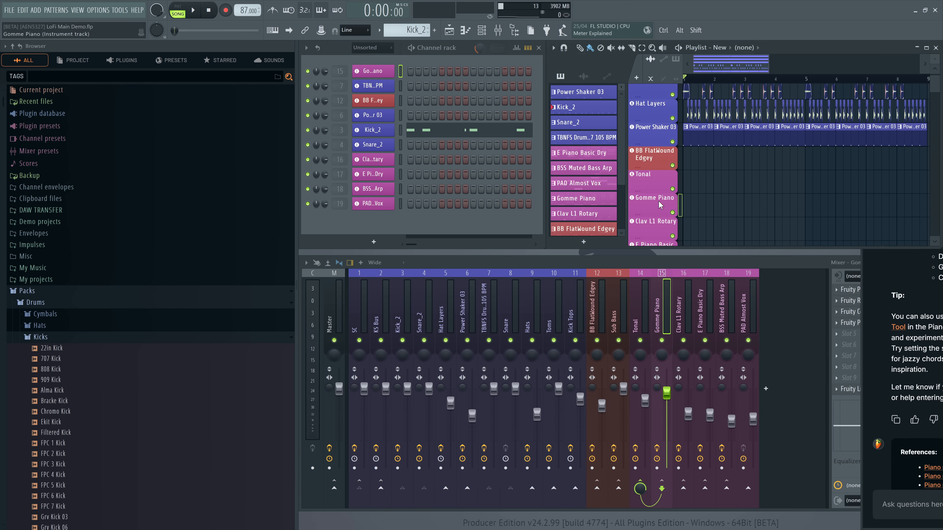
{"action": "right_click", "coordinate": [386, 69]}
{"action": "left_click", "coordinate": [403, 75]}
Generate notes from the pasted chord progression with the Text to chord progression script, accept them and start playback
{"action": "left_click", "coordinate": [325, 119]}
{"action": "mouse_move", "coordinate": [337, 147]}
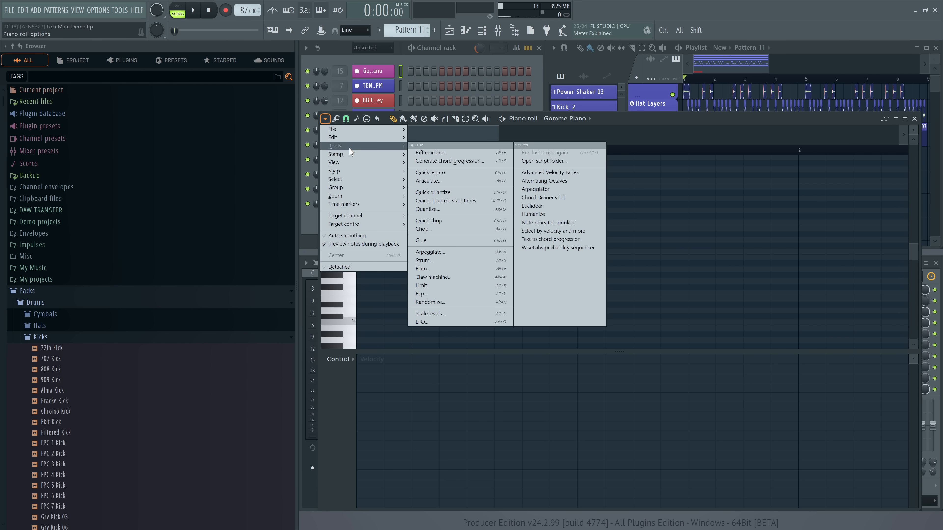
{"action": "left_click", "coordinate": [546, 240]}
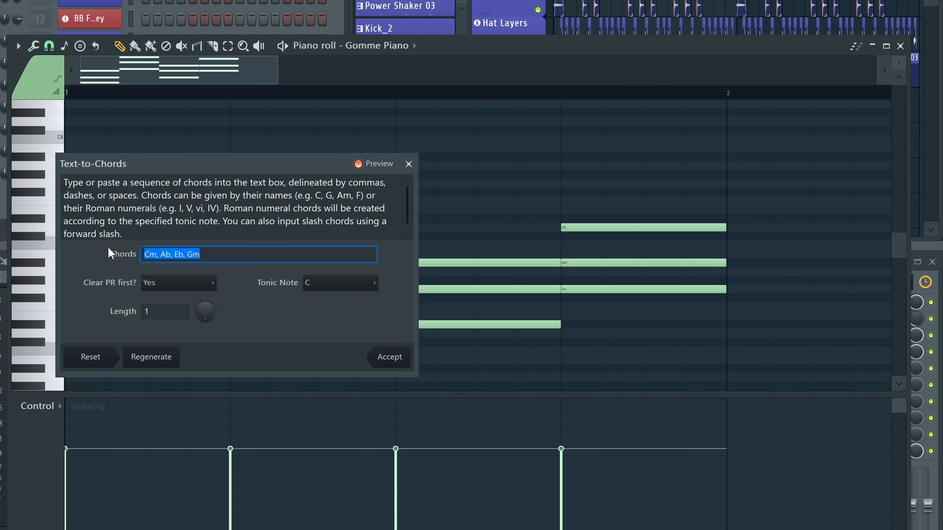
{"action": "type", "text": "Am7 - D7 - Gmaj7 - Cmaj7"}
{"action": "left_click", "coordinate": [390, 357]}
{"action": "key", "text": "space"}
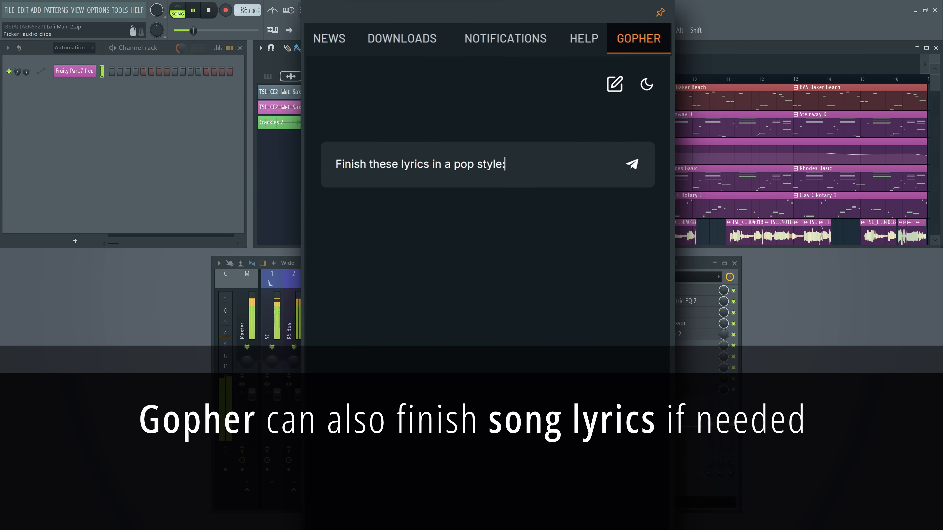
Ask Gopher to finish the pasted lyrics "everything's okay / as long as you light up my life / don't you know" in a pop style
{"action": "type", "text": ":"}
{"action": "type", "text": "everything's okay  as long as you light up my life  don't you know"}
{"action": "key", "text": "Return"}
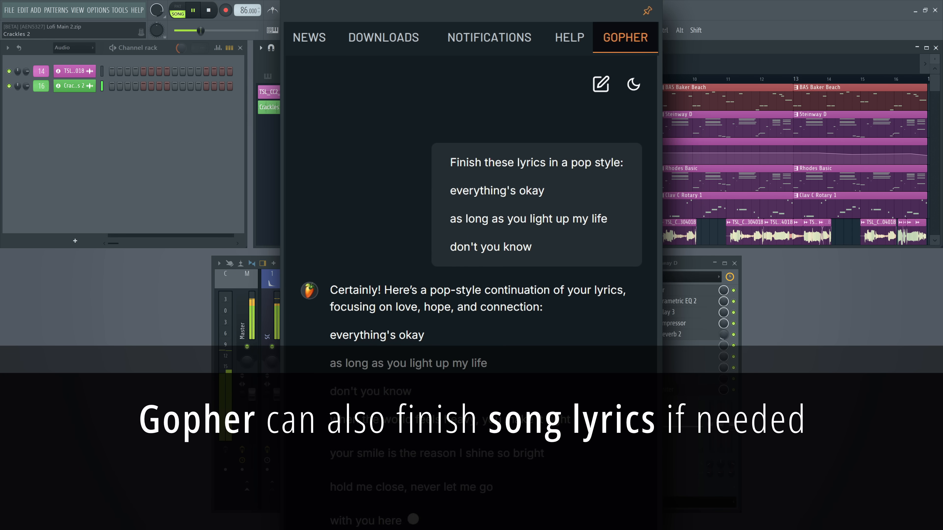
{"action": "left_click", "coordinate": [274, 78]}
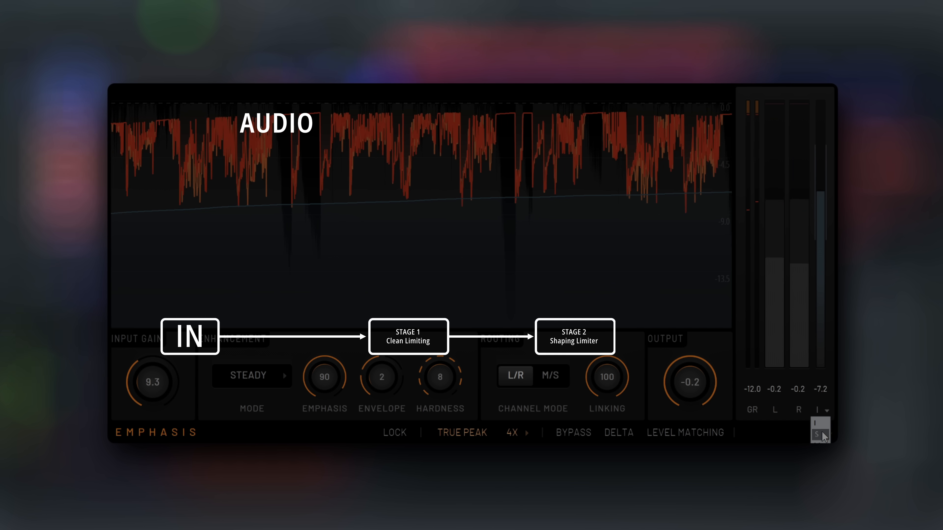
Set the Emphasis limiter's loudness meter to S
{"action": "left_click", "coordinate": [821, 434]}
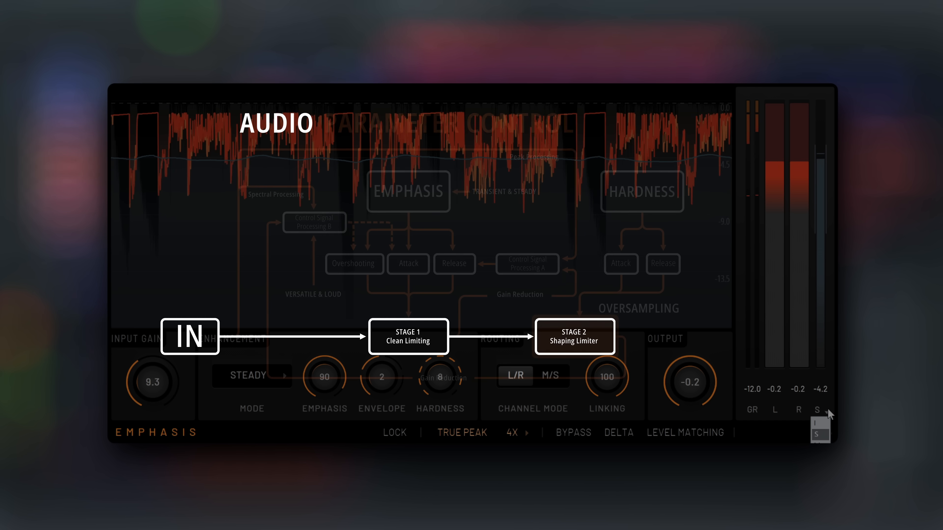
{"action": "left_click", "coordinate": [825, 440]}
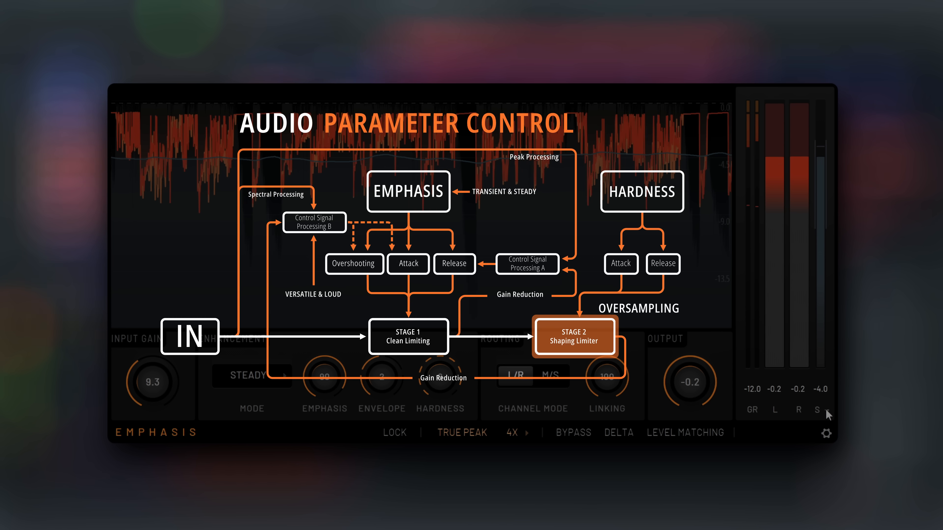
{"action": "left_click", "coordinate": [825, 410]}
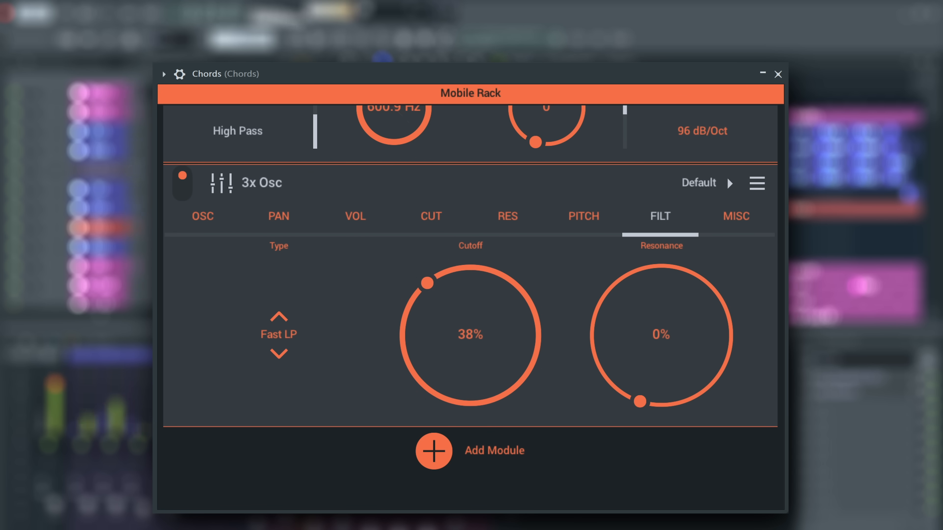
Look through the FX Filter and 3x Osc modules of the Chords instrument in Mobile Rack
{"action": "scroll", "coordinate": [652, 366], "scroll_direction": "up", "scroll_amount": 3}
{"action": "scroll", "coordinate": [652, 364], "scroll_direction": "up", "scroll_amount": 2}
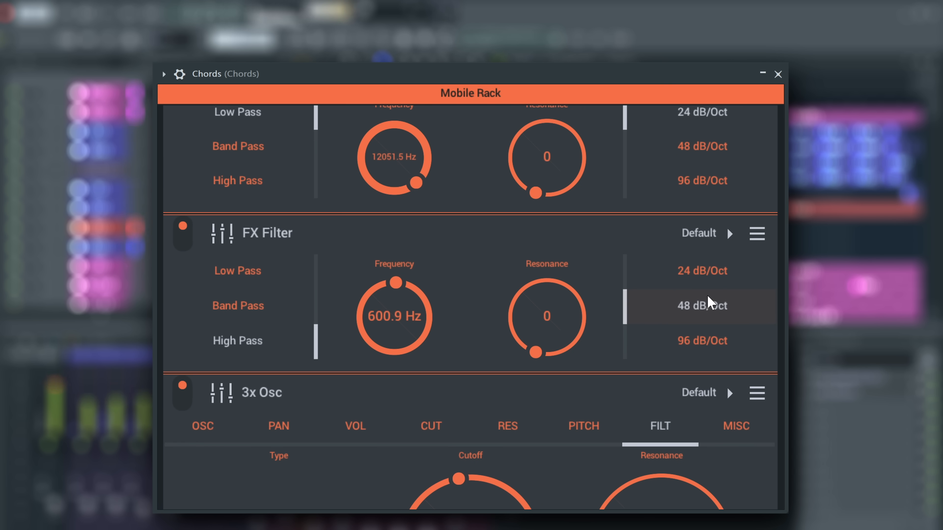
{"action": "scroll", "coordinate": [707, 260], "scroll_direction": "up", "scroll_amount": 1}
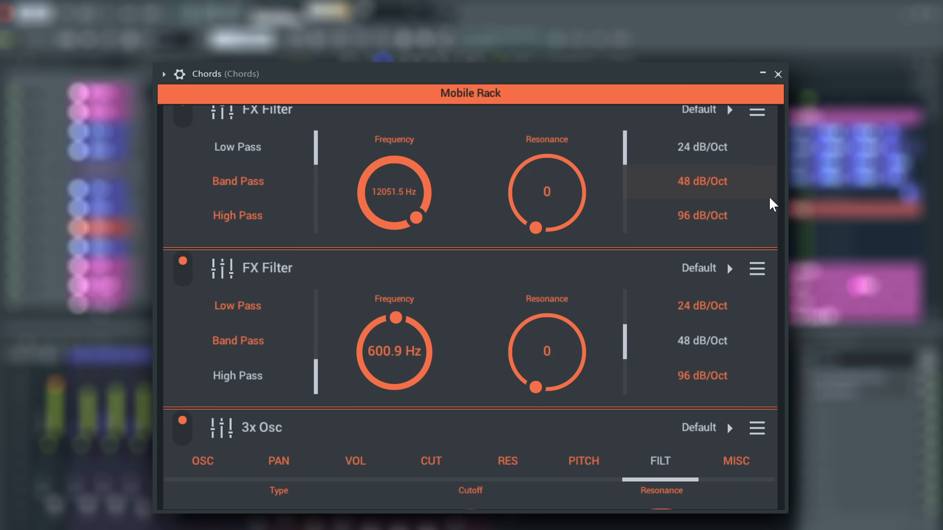
{"action": "scroll", "coordinate": [775, 204], "scroll_direction": "down", "scroll_amount": 6}
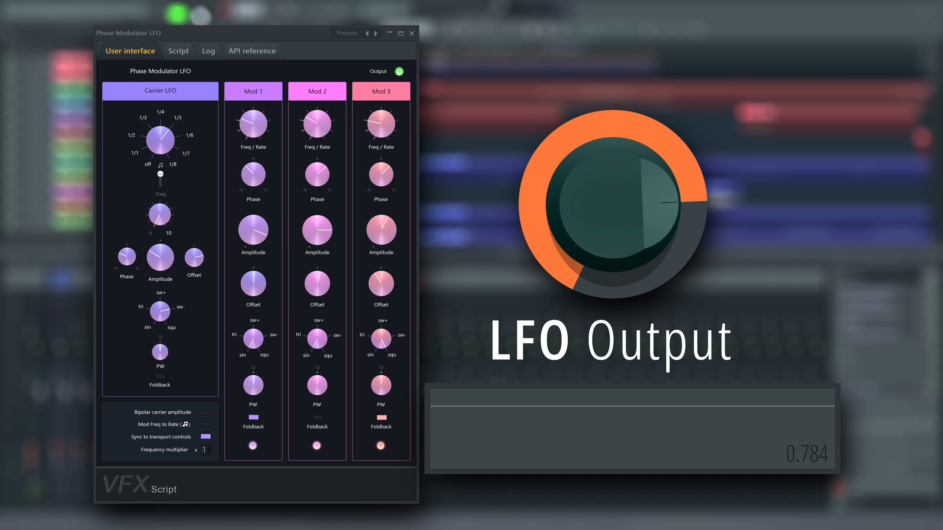
Review the Phase Modulator LFO's script down to its end, return to its user interface and start playback
{"action": "left_click", "coordinate": [190, 52]}
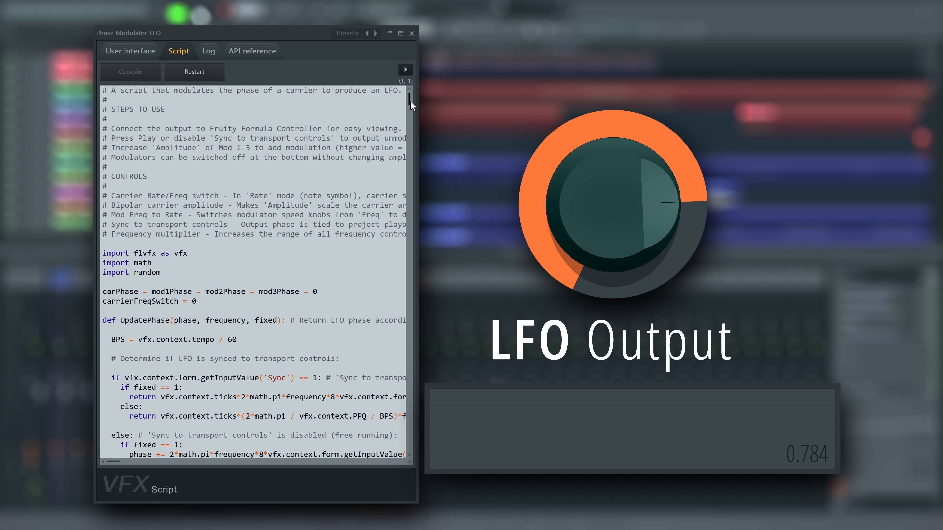
{"action": "scroll", "coordinate": [409, 148], "scroll_direction": "down", "scroll_amount": 5}
{"action": "left_click_drag", "start_coordinate": [415, 149], "coordinate": [400, 456]}
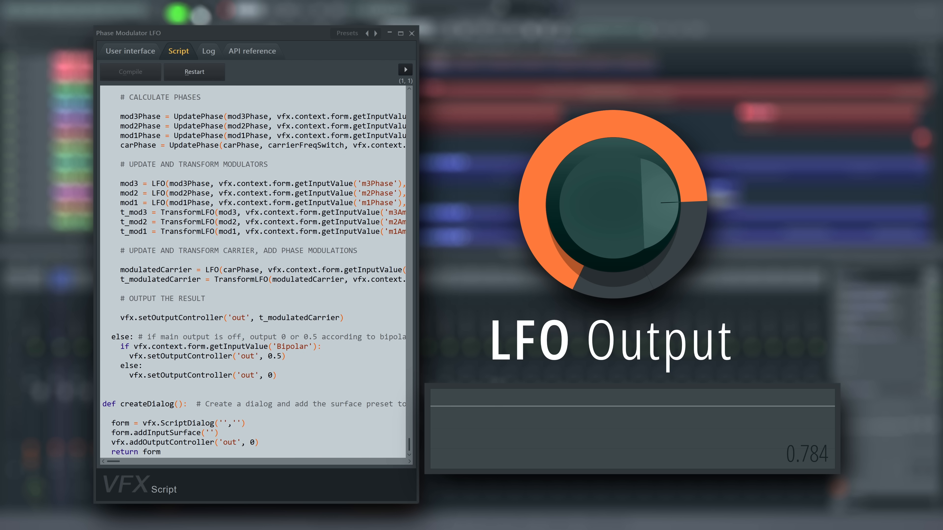
{"action": "left_click", "coordinate": [145, 53]}
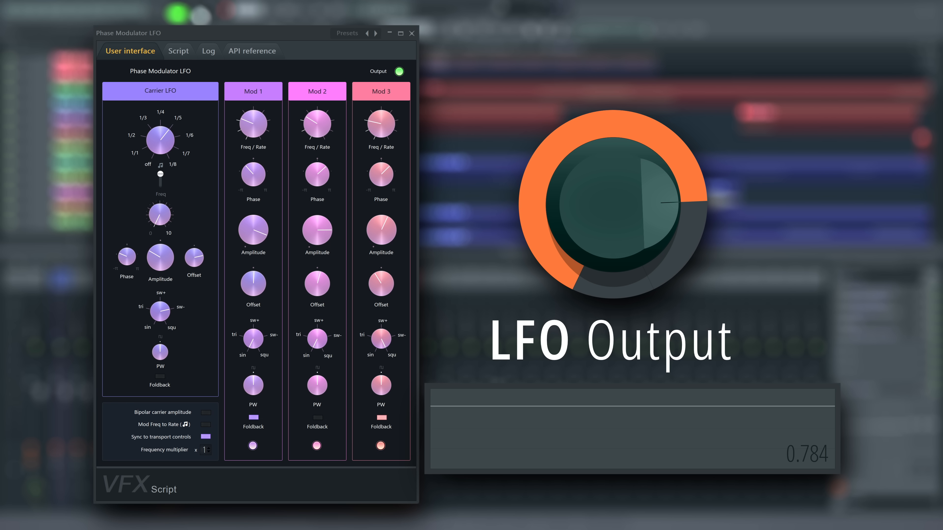
{"action": "key", "text": "space"}
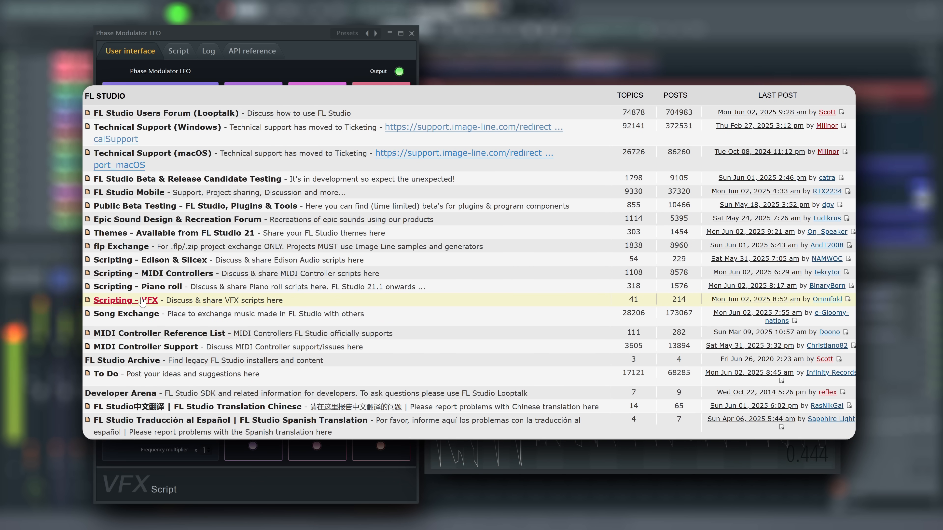
{"action": "left_click", "coordinate": [143, 300]}
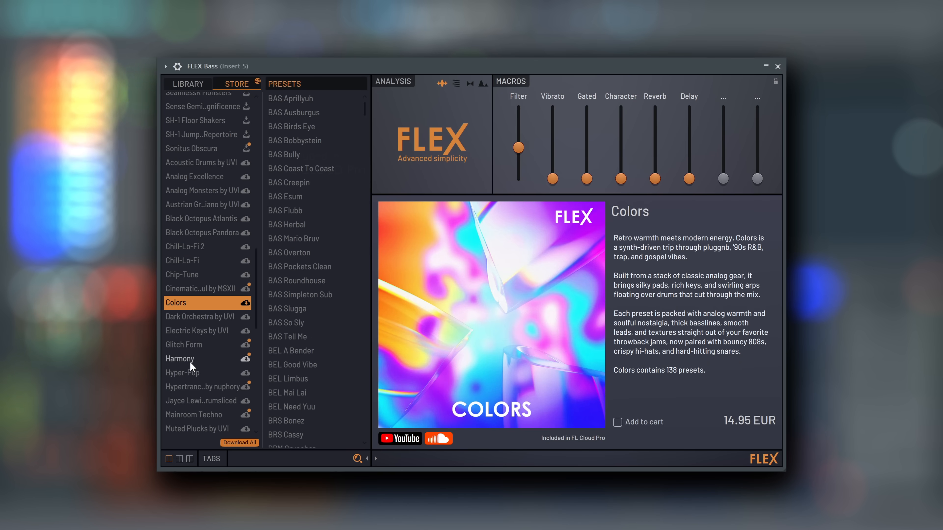
Browse the FLEX store and view the Hypertrance, Mainroom Techno, Rave Essentials and Colors packs
{"action": "left_click", "coordinate": [192, 361]}
{"action": "left_click", "coordinate": [196, 387]}
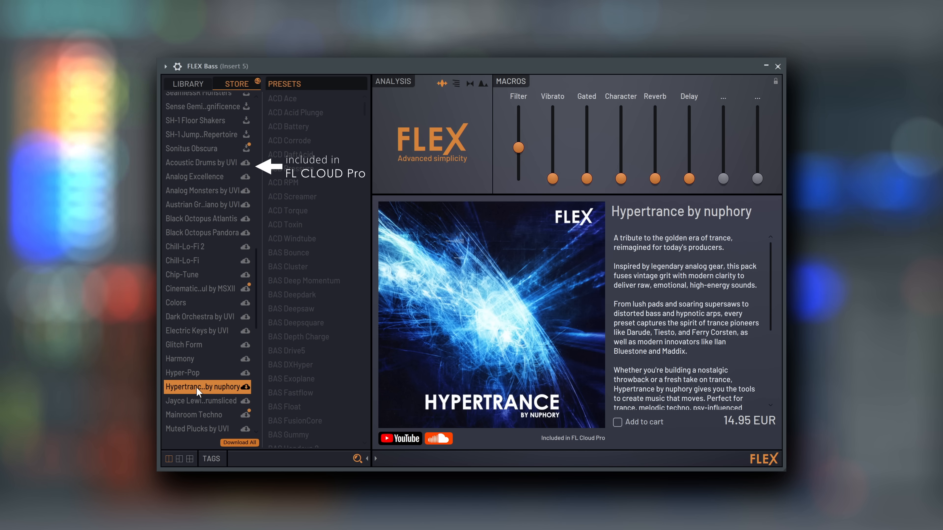
{"action": "left_click", "coordinate": [194, 414]}
{"action": "scroll", "coordinate": [199, 408], "scroll_direction": "down", "scroll_amount": 3}
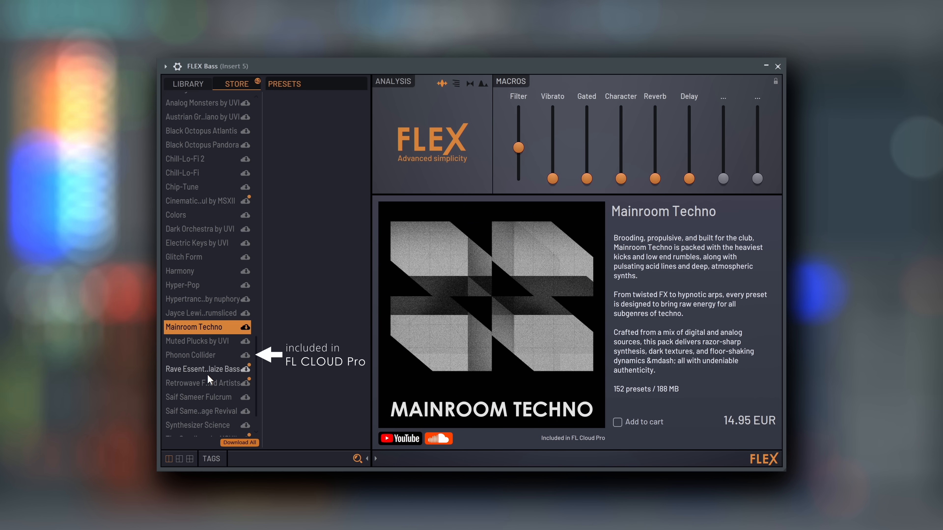
{"action": "left_click", "coordinate": [207, 373]}
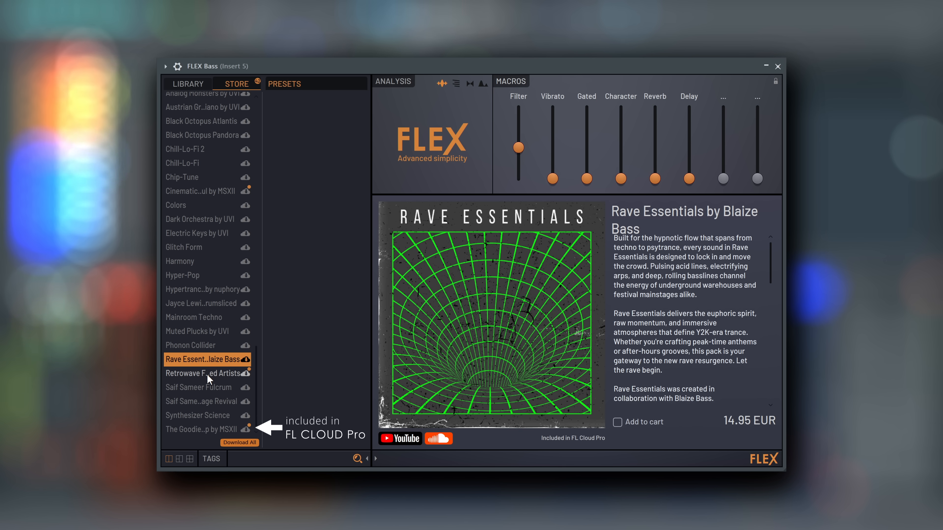
{"action": "left_click", "coordinate": [196, 206]}
{"action": "scroll", "coordinate": [196, 210], "scroll_direction": "up", "scroll_amount": 4}
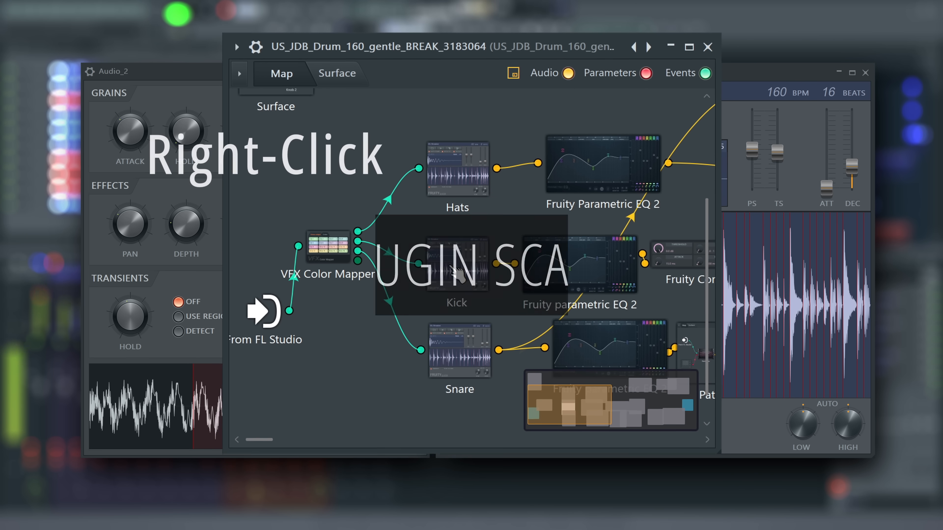
Change the scaling of the Kick plugin in the drum break's Patcher map
{"action": "right_click", "coordinate": [450, 261]}
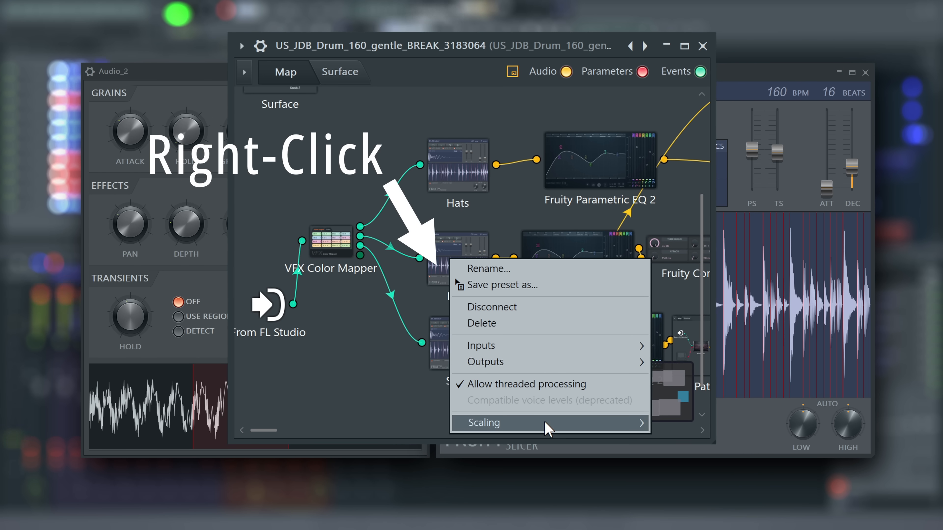
{"action": "mouse_move", "coordinate": [603, 427]}
{"action": "left_click", "coordinate": [705, 482]}
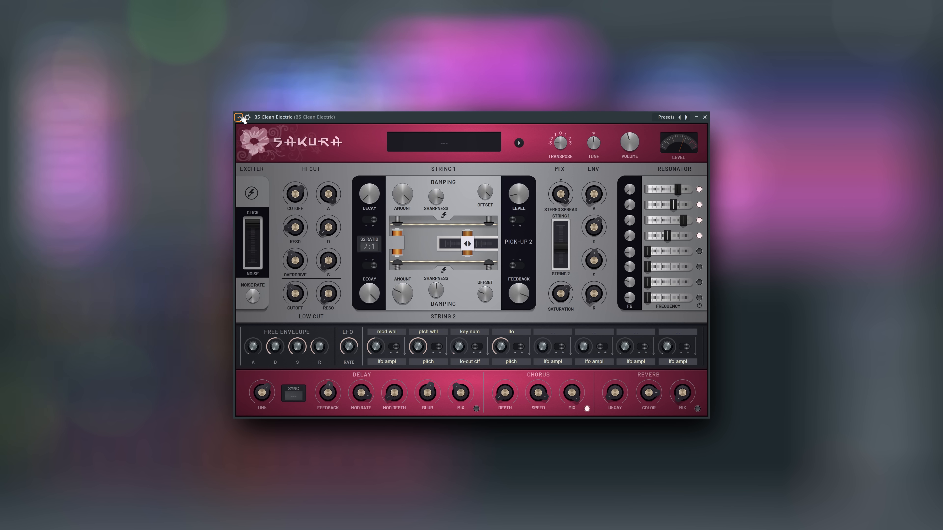
Set the scaling of the Sakura plugin window to 300%
{"action": "left_click", "coordinate": [238, 117]}
{"action": "mouse_move", "coordinate": [282, 285]}
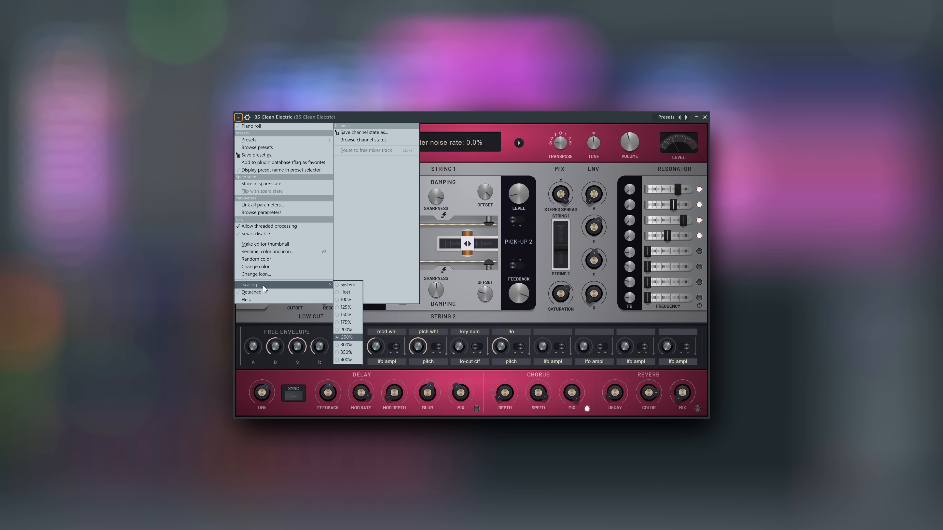
{"action": "left_click", "coordinate": [351, 345]}
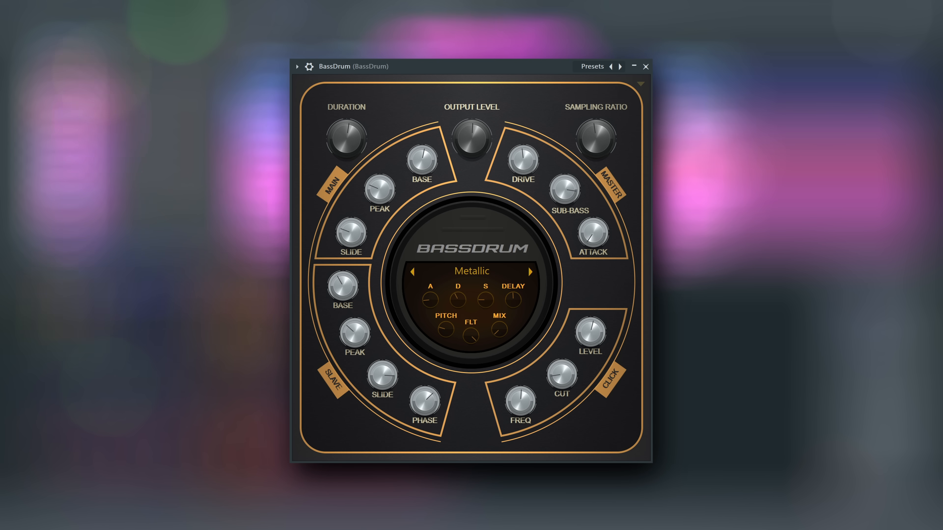
Set the scaling of the BassDrum plugin window to 350%
{"action": "left_click", "coordinate": [297, 66]}
{"action": "mouse_move", "coordinate": [372, 300]}
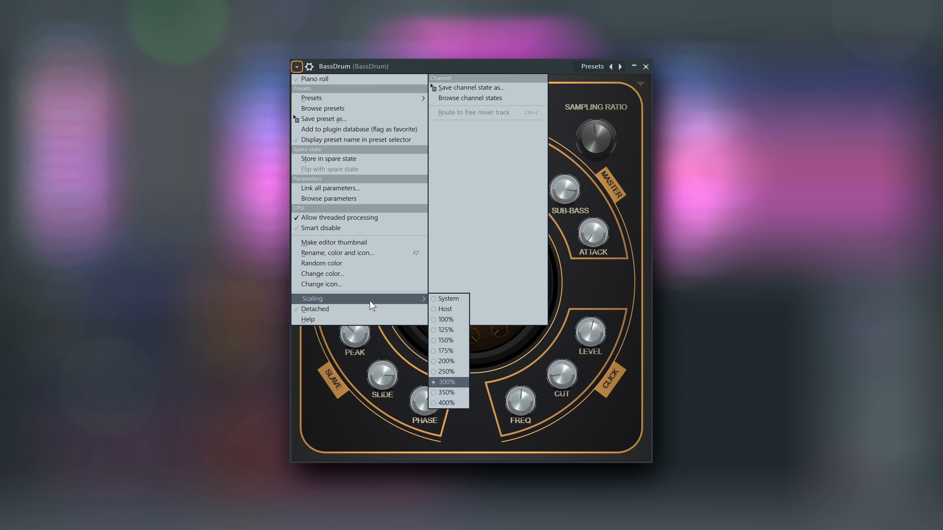
{"action": "left_click", "coordinate": [456, 393]}
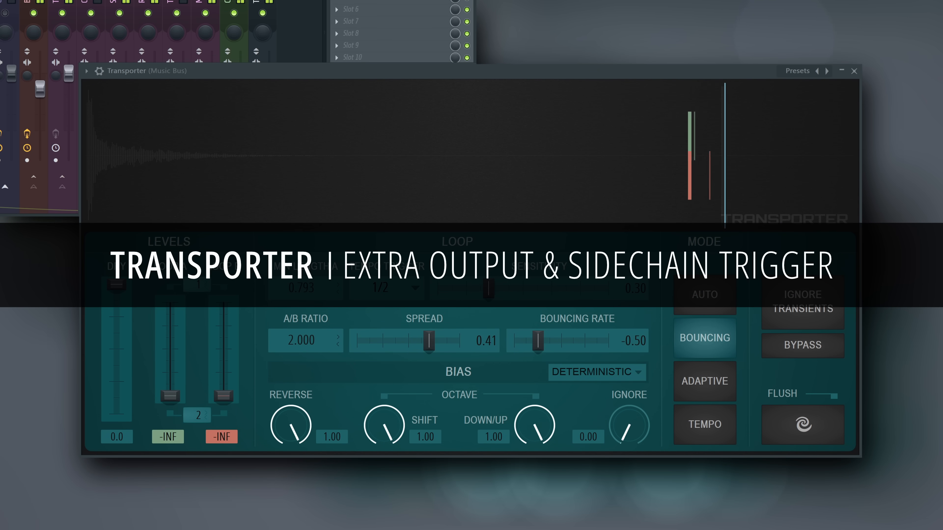
With Transporter bypassed, set its sidechain input to 1 and loop output to 2 (Transpoter Loops), and turn the bypass off
{"action": "left_click", "coordinate": [828, 350]}
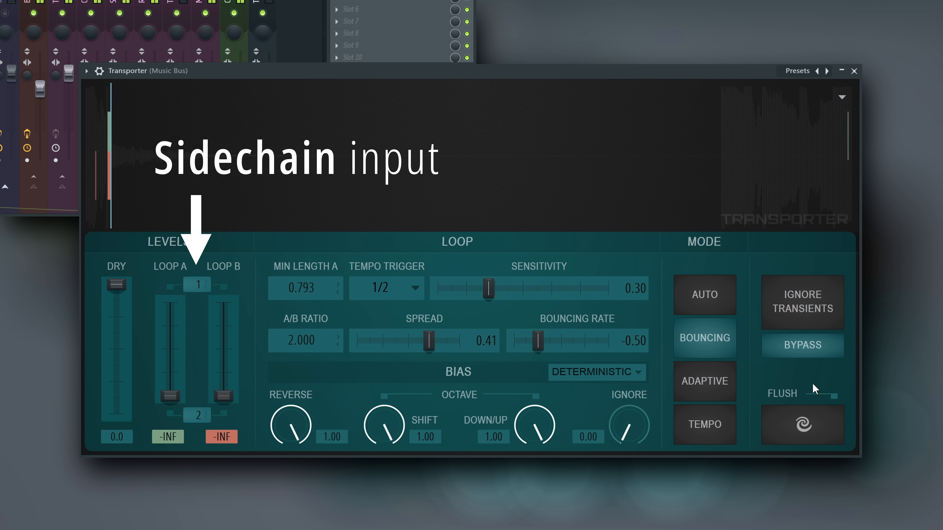
{"action": "right_click", "coordinate": [199, 286]}
{"action": "left_click", "coordinate": [211, 303]}
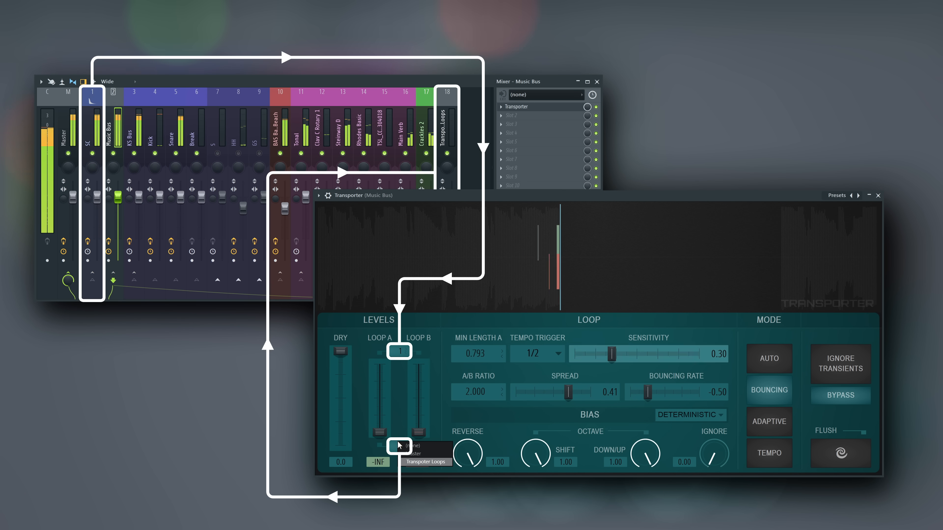
{"action": "left_click", "coordinate": [397, 422]}
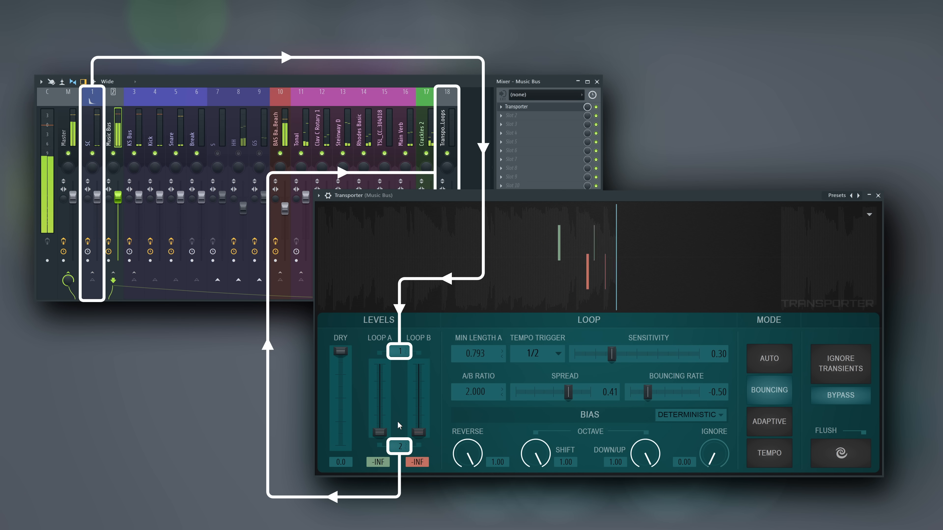
{"action": "left_click", "coordinate": [846, 396]}
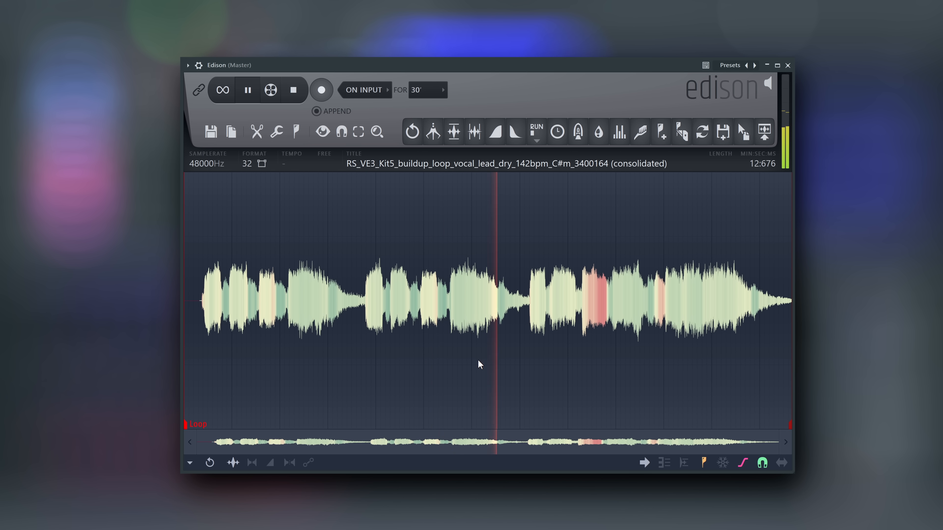
Stop playback and process the vocal sample in Edison with Deverb, using the Voice profile
{"action": "key", "text": "space"}
{"action": "left_click", "coordinate": [277, 132]}
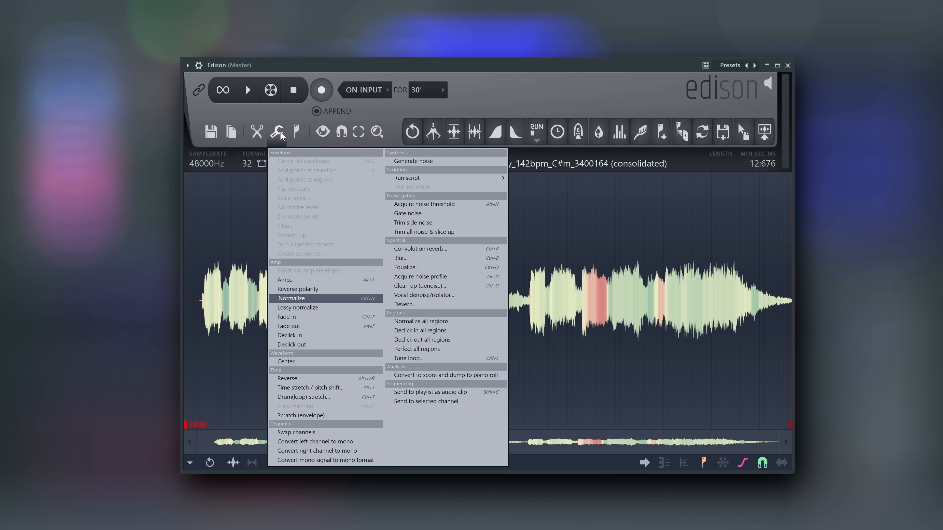
{"action": "left_click", "coordinate": [418, 304]}
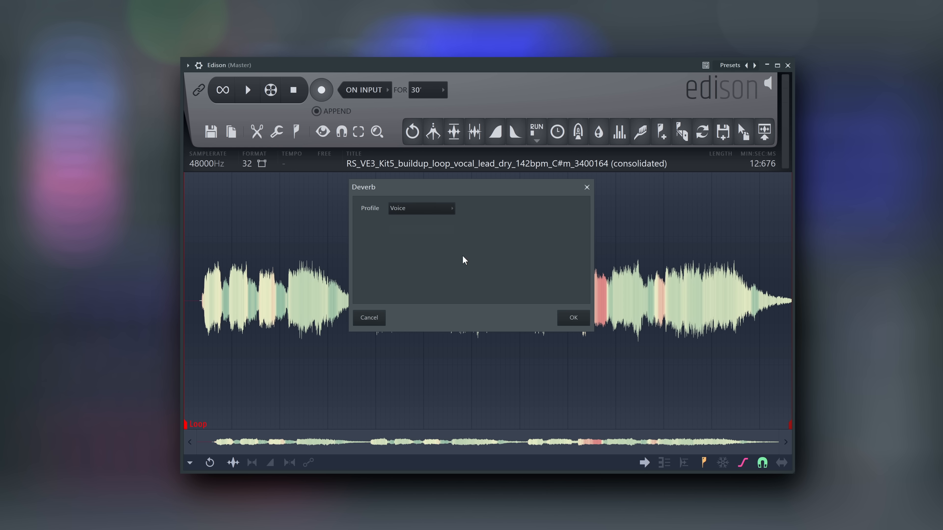
{"action": "left_click", "coordinate": [574, 318]}
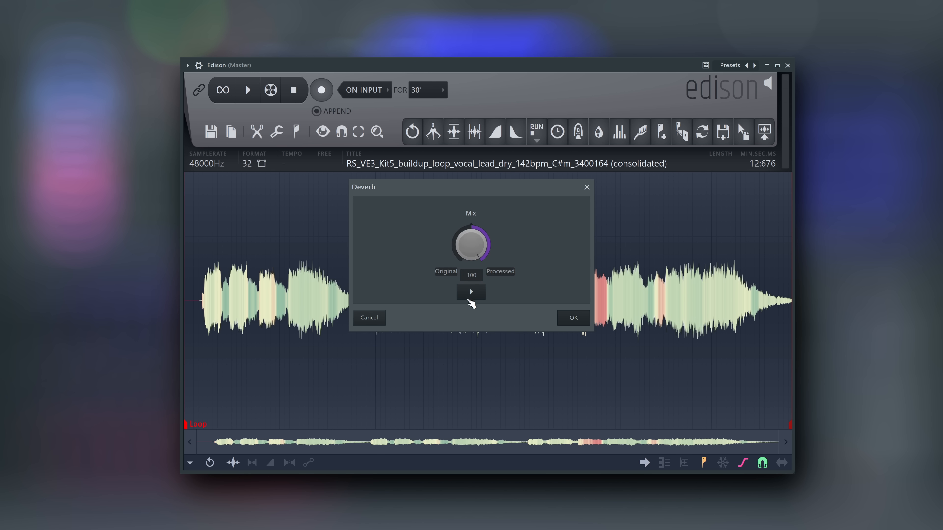
Preview the Deverb result at the -100 original and 100 processed mix settings, and accept it at 100
{"action": "left_click", "coordinate": [471, 293]}
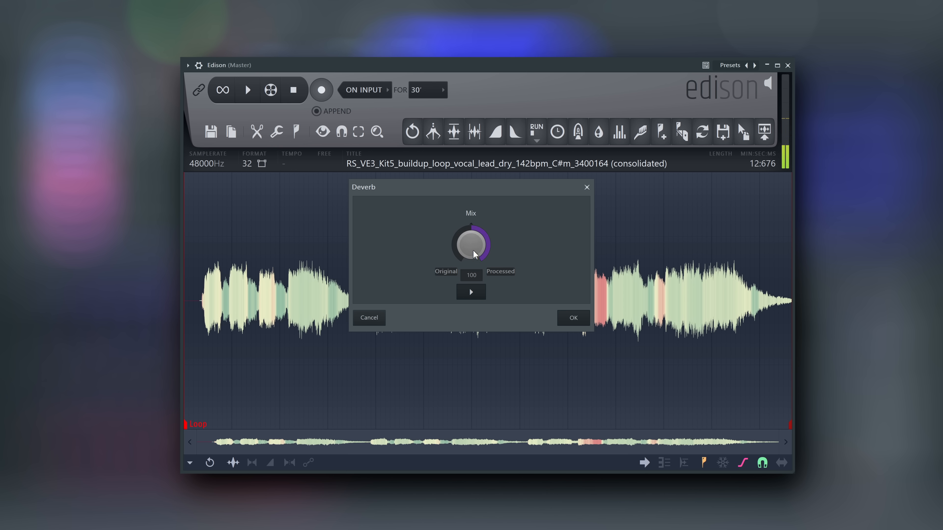
{"action": "left_click_drag", "start_coordinate": [473, 252], "coordinate": [474, 326]}
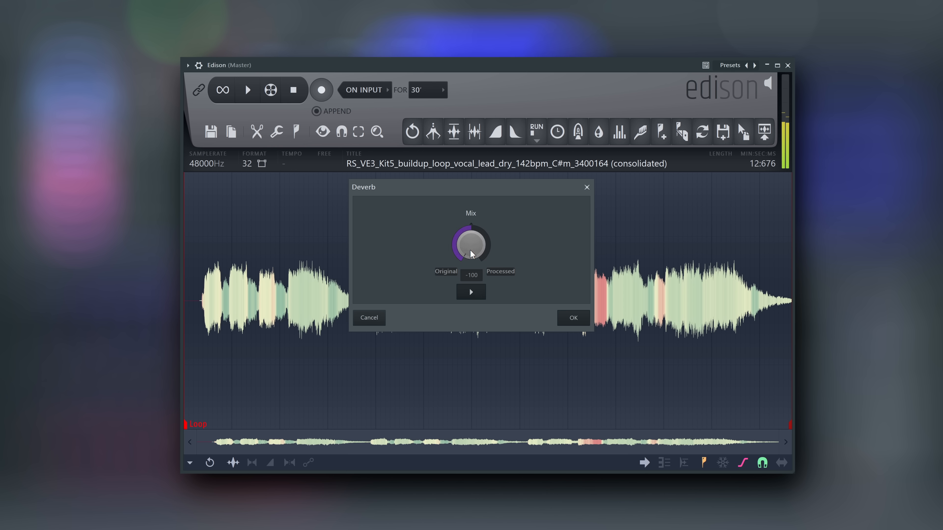
{"action": "left_click_drag", "start_coordinate": [472, 253], "coordinate": [473, 248]}
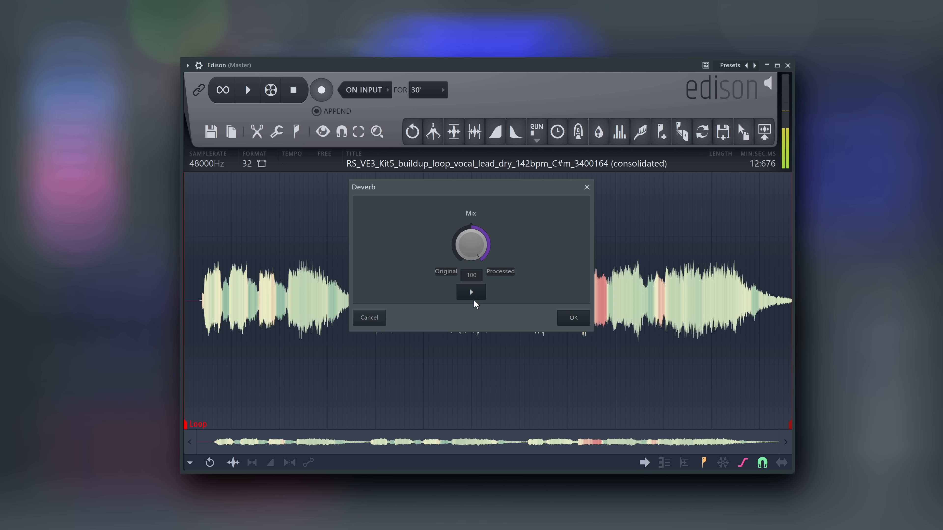
{"action": "left_click", "coordinate": [577, 321]}
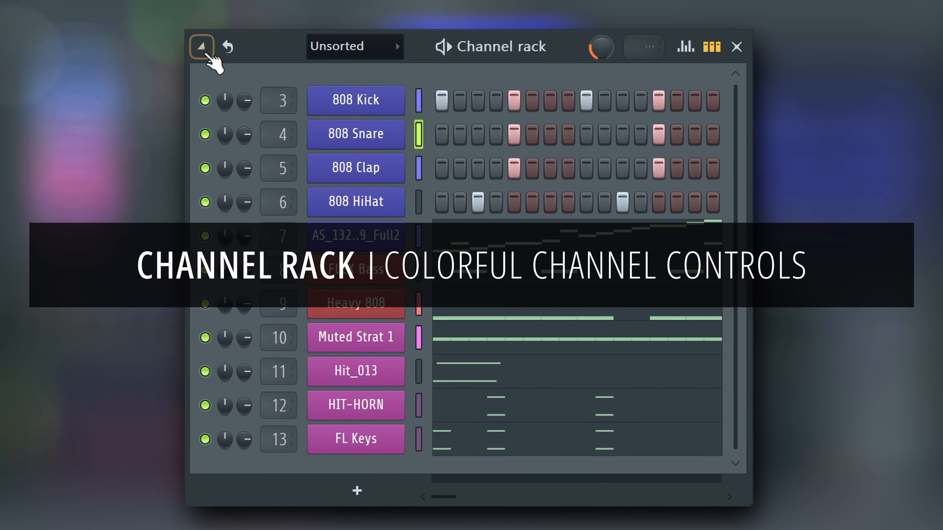
Enable colorful channel controls for the channel rack
{"action": "left_click", "coordinate": [194, 46]}
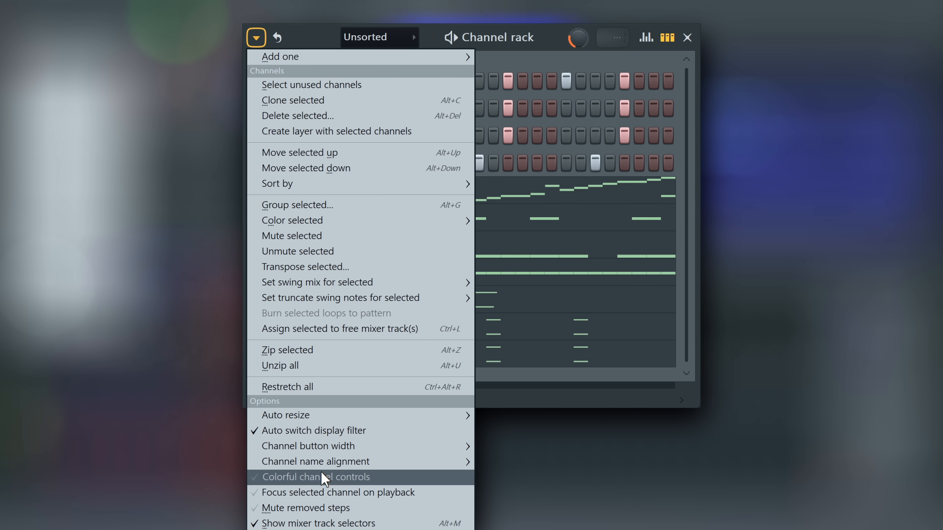
{"action": "left_click", "coordinate": [289, 481]}
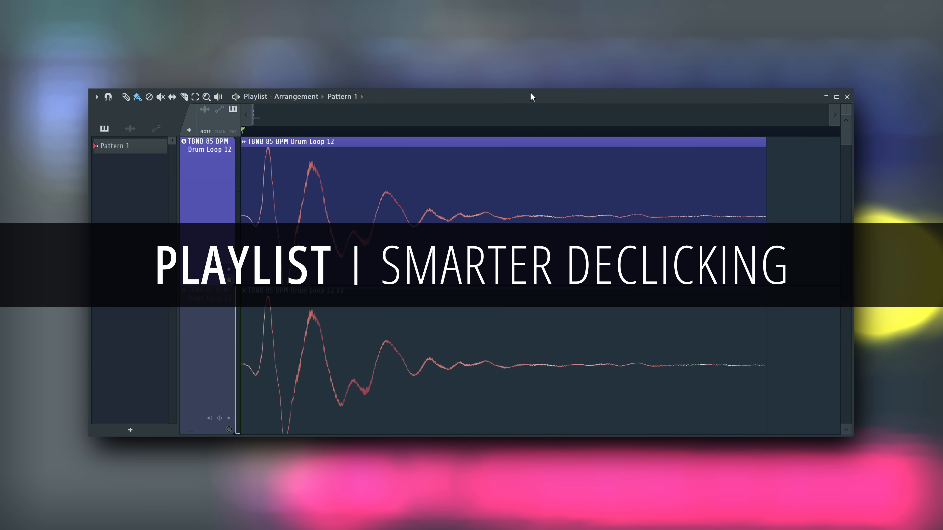
Slice the upper drum loop clip near its start, check its fade-out declicker options, and play the two adjoining slices
{"action": "key", "text": "space"}
{"action": "right_click", "coordinate": [285, 213], "text": "shift"}
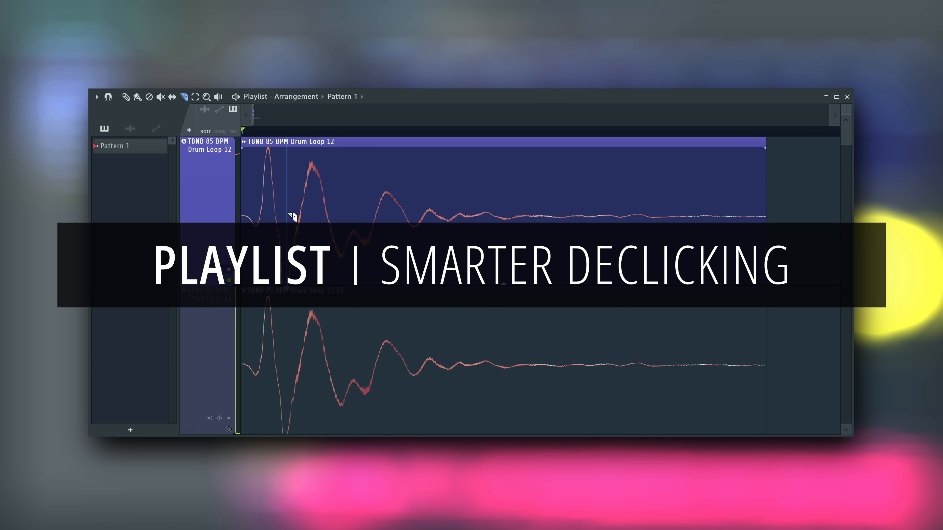
{"action": "left_click", "coordinate": [245, 144]}
{"action": "mouse_move", "coordinate": [356, 268]}
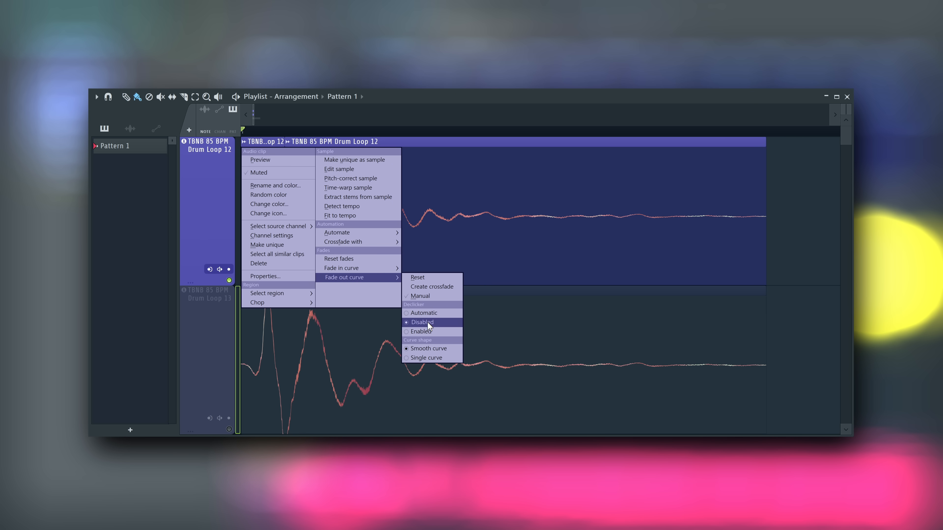
{"action": "left_click", "coordinate": [451, 196]}
{"action": "mouse_move", "coordinate": [400, 201]}
{"action": "left_mouse_down"}
{"action": "mouse_move", "coordinate": [435, 202]}
{"action": "mouse_move", "coordinate": [387, 202]}
{"action": "left_mouse_up"}
{"action": "key", "text": "space"}
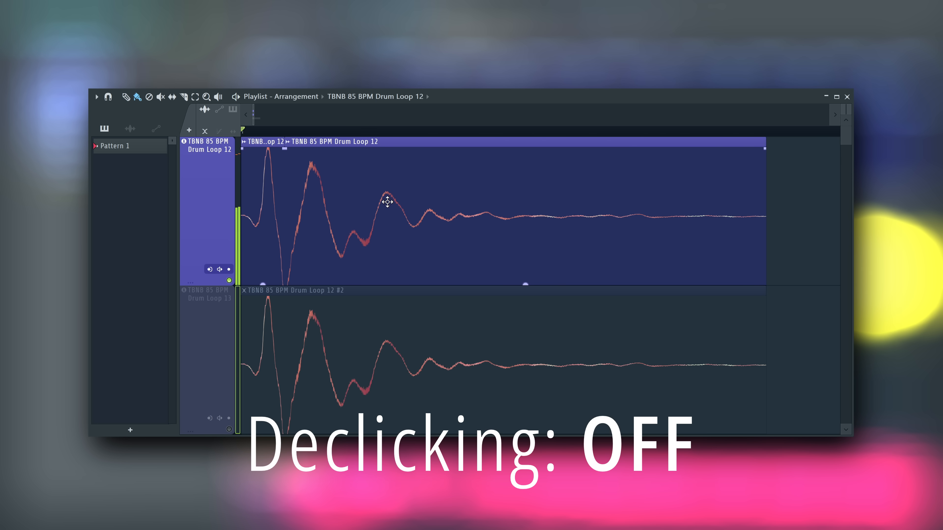
Unmute the lower drum loop track, slice its clip near the start, and separate the second slice from the first
{"action": "left_click", "coordinate": [226, 430]}
{"action": "key", "text": "c"}
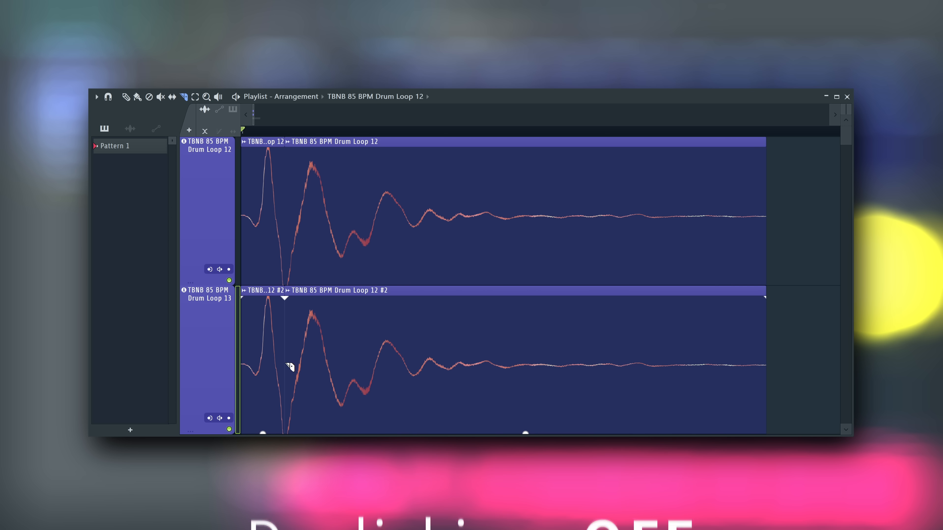
{"action": "left_click_drag", "start_coordinate": [316, 369], "coordinate": [339, 368]}
Solo the lower drum loop track and move its second slice back against the first for playback
{"action": "right_click", "coordinate": [229, 429]}
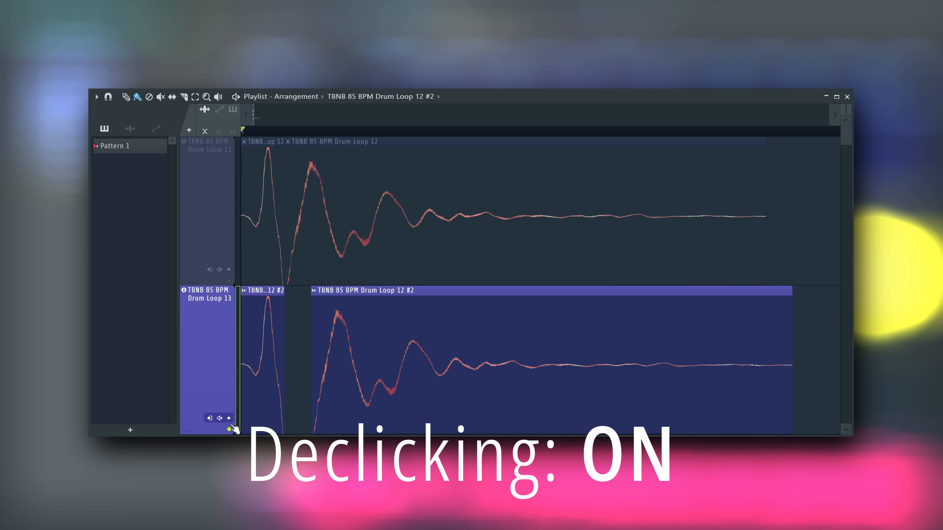
{"action": "left_click_drag", "start_coordinate": [394, 385], "coordinate": [370, 384]}
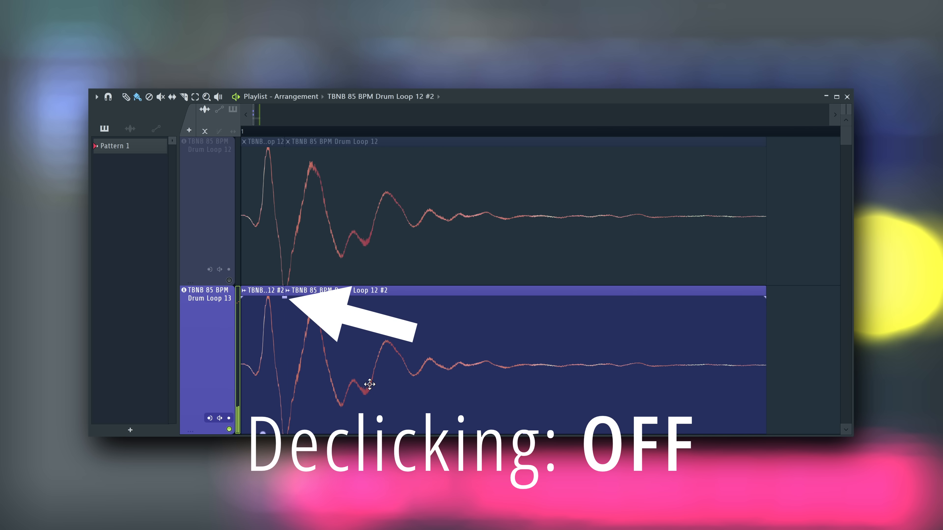
{"action": "key", "text": "space"}
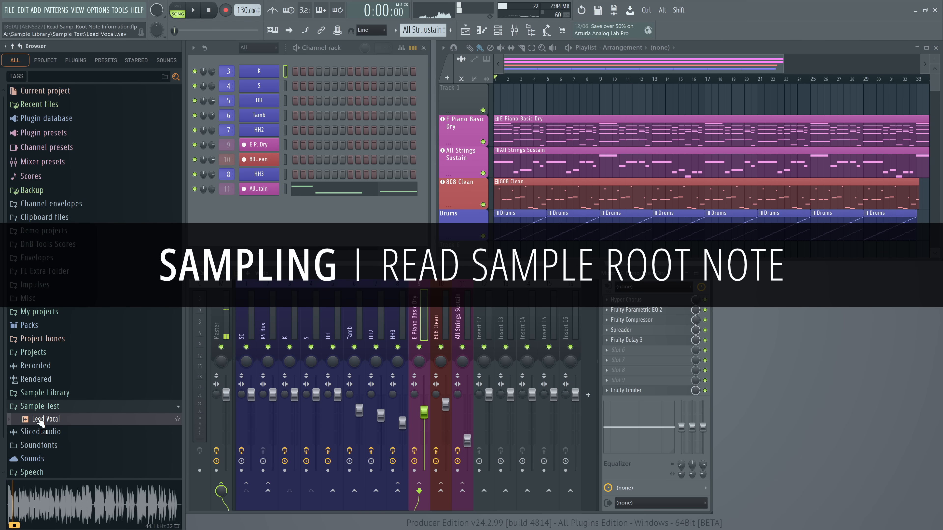
Try the Lead Vocal sample from the Sample Test folder on Track 1, and undo its placement
{"action": "left_click_drag", "start_coordinate": [40, 421], "coordinate": [501, 100]}
{"action": "right_click", "coordinate": [483, 110]}
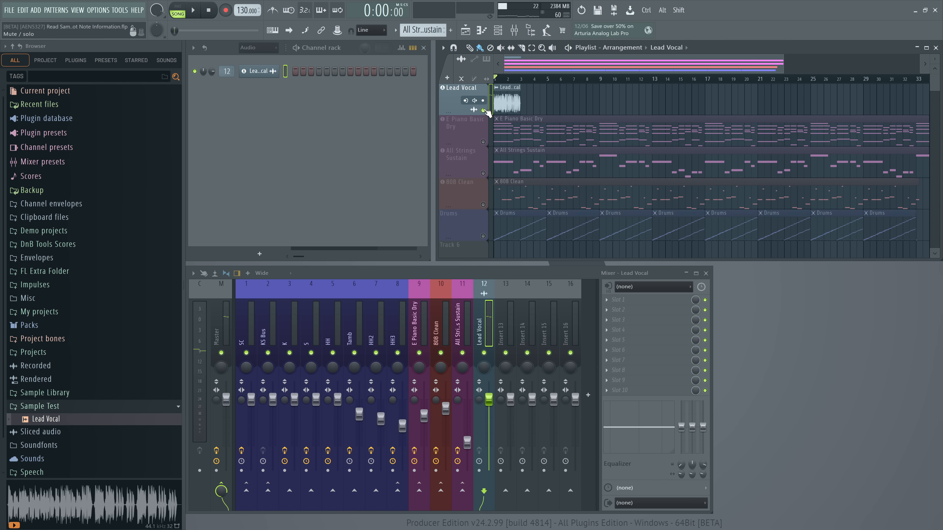
{"action": "right_click", "coordinate": [483, 110]}
{"action": "right_click", "coordinate": [484, 110]}
{"action": "right_click", "coordinate": [484, 110]}
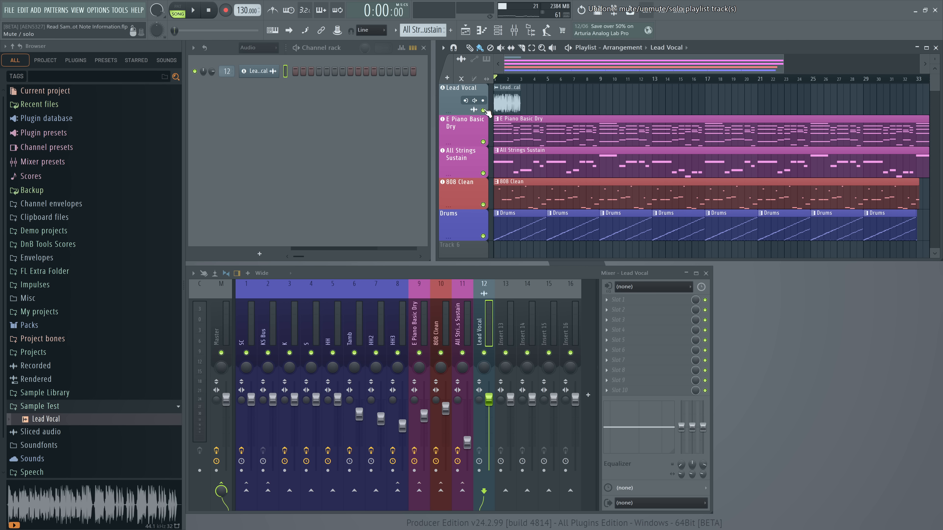
{"action": "key", "text": "ctrl+z"}
Turn off Read sample root note in the advanced general settings and close the settings
{"action": "left_click", "coordinate": [98, 10]}
{"action": "left_click", "coordinate": [114, 47]}
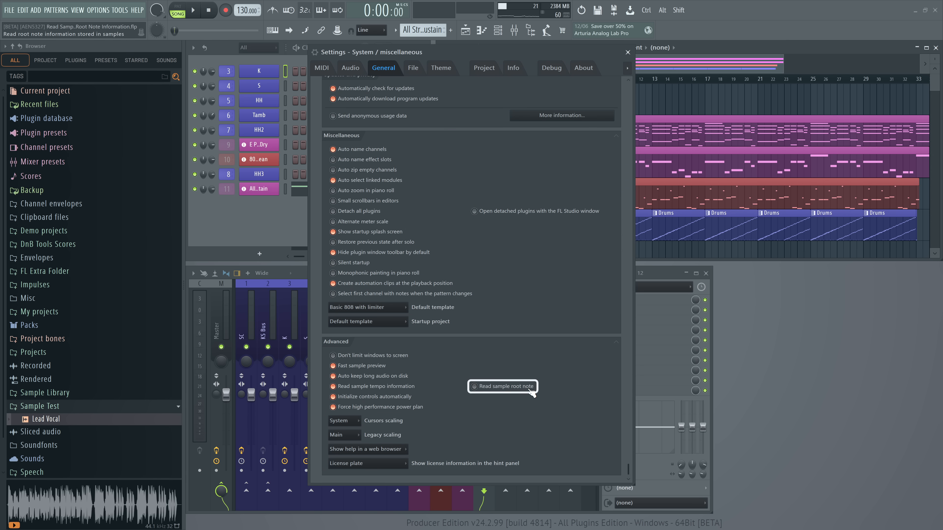
{"action": "left_click", "coordinate": [627, 53]}
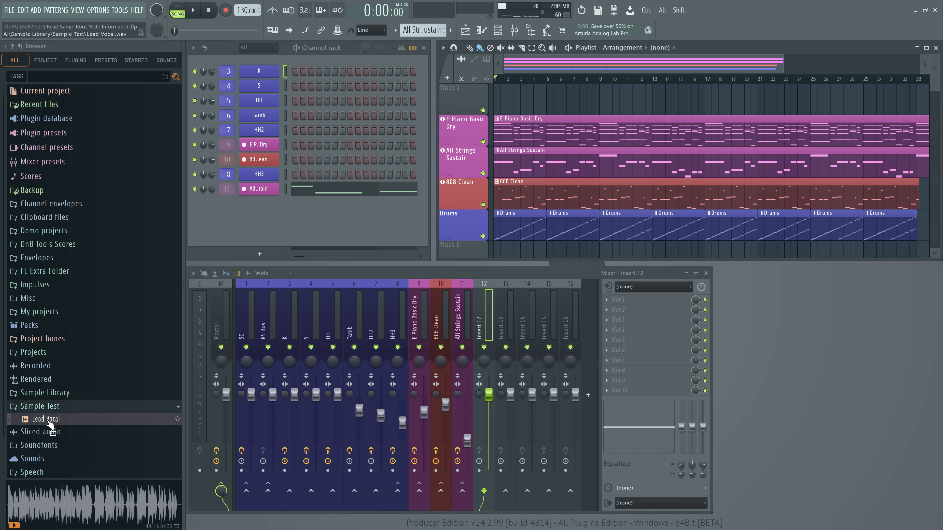
Add the Lead Vocal sample to Track 1 as an audio track
{"action": "left_click_drag", "start_coordinate": [53, 423], "coordinate": [467, 101]}
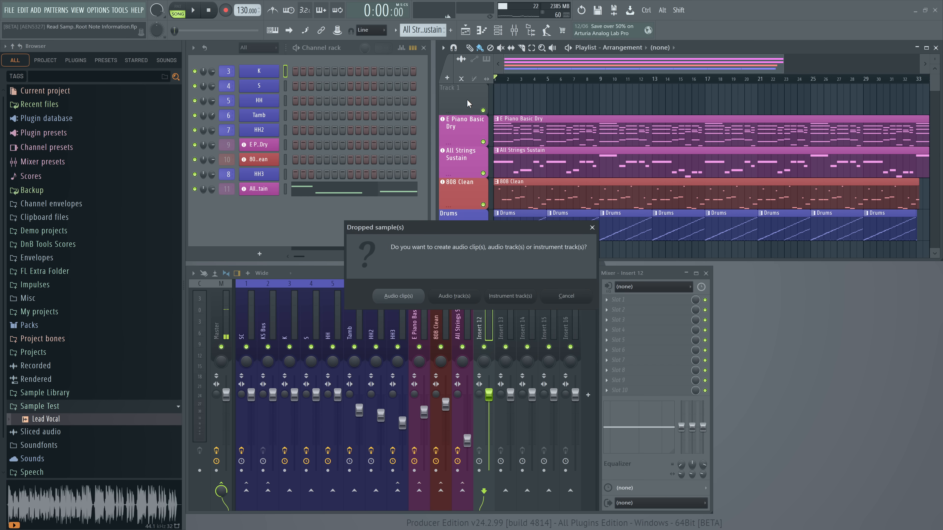
{"action": "left_click", "coordinate": [455, 297]}
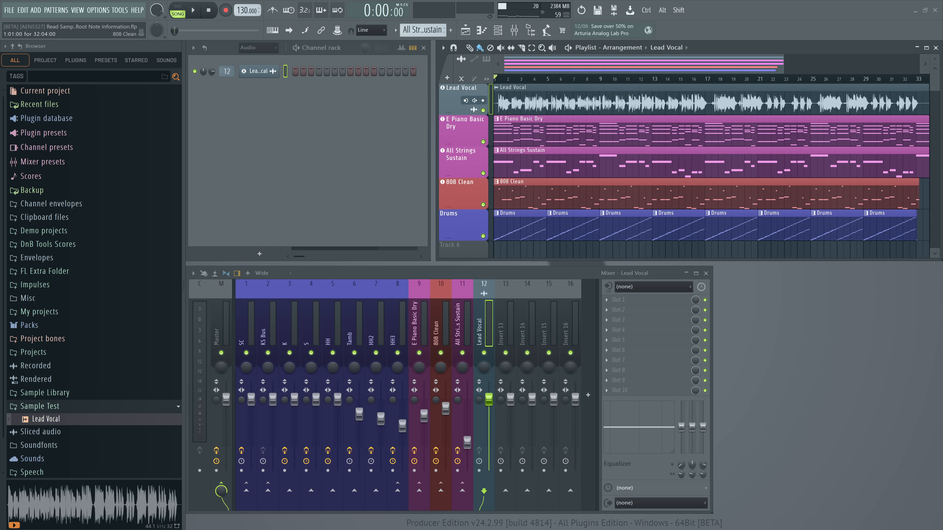
Play the arrangement and lower the volume of the HH3 mixer track to 21%
{"action": "key", "text": "space"}
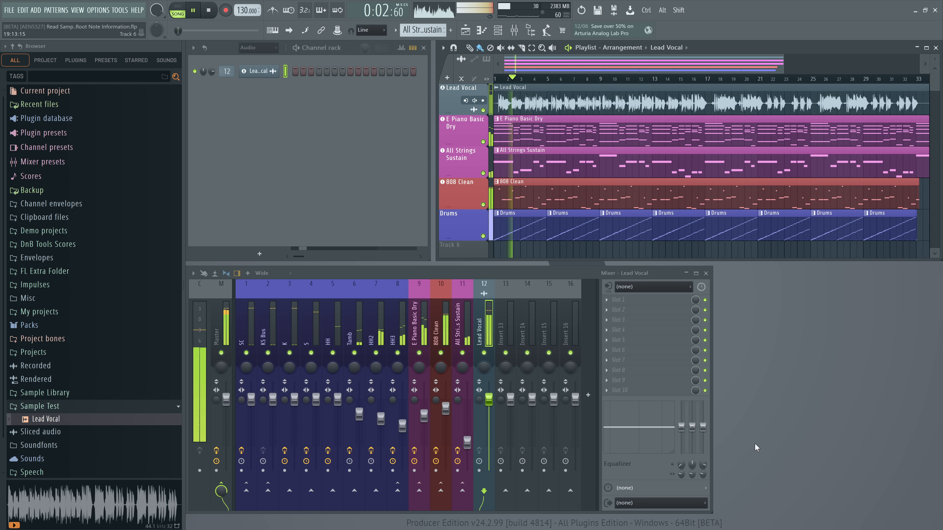
{"action": "left_click_drag", "start_coordinate": [402, 426], "coordinate": [380, 423]}
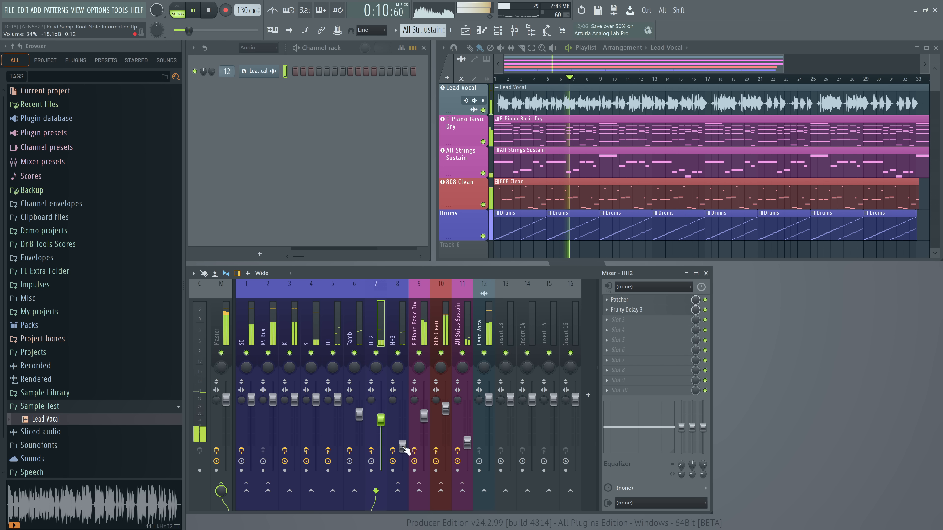
{"action": "left_click_drag", "start_coordinate": [402, 446], "coordinate": [402, 453]}
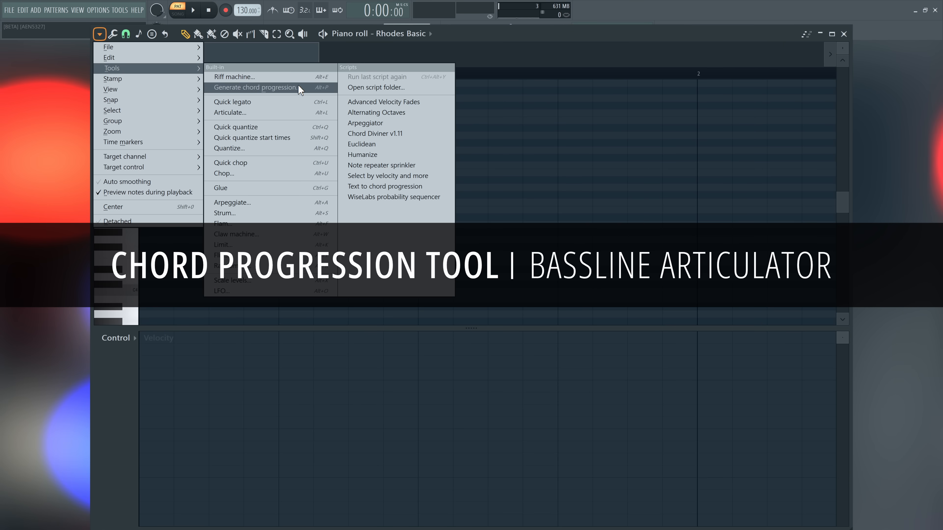
Generate a new four-chord progression for Rhodes Basic with the chord progression tool and play it
{"action": "left_click", "coordinate": [299, 86]}
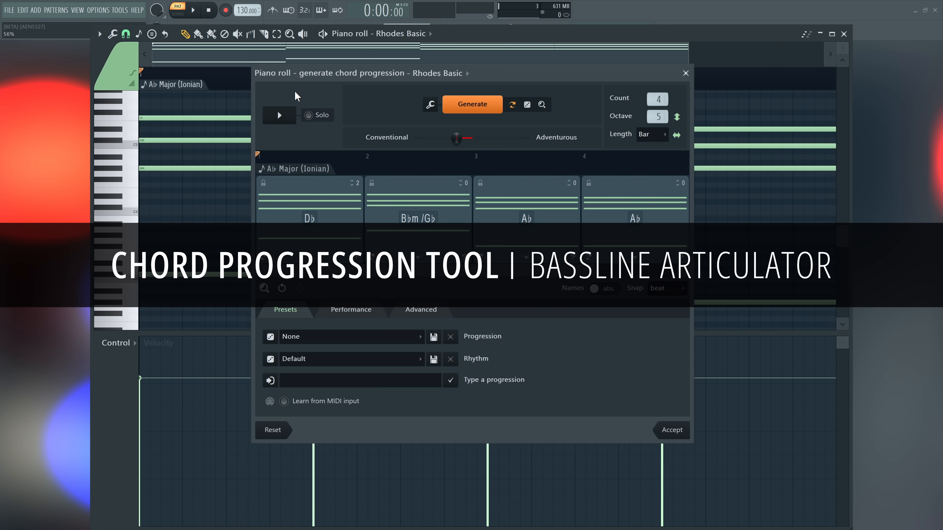
{"action": "left_click", "coordinate": [477, 106]}
{"action": "left_click", "coordinate": [280, 115]}
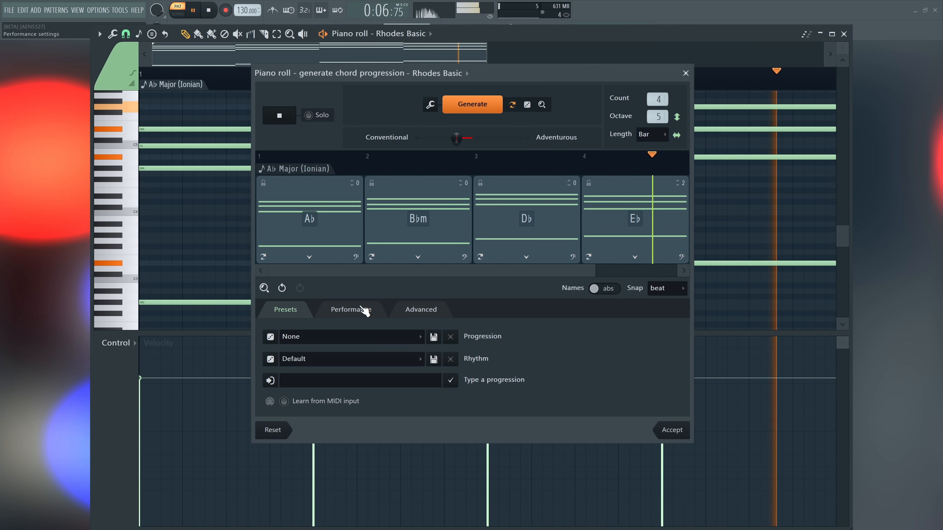
Set the chord progression's performance type to Bassline and preview it
{"action": "left_click", "coordinate": [365, 311]}
{"action": "left_click", "coordinate": [422, 367]}
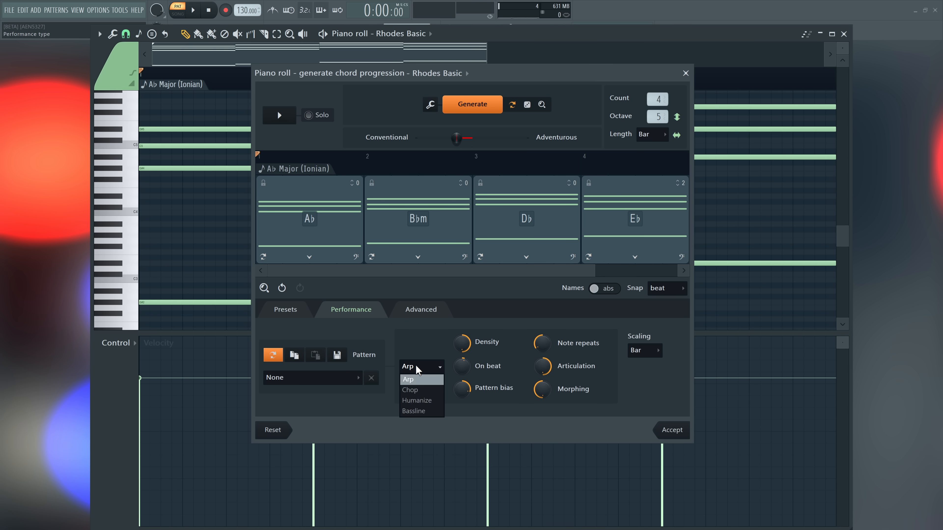
{"action": "left_click", "coordinate": [423, 411]}
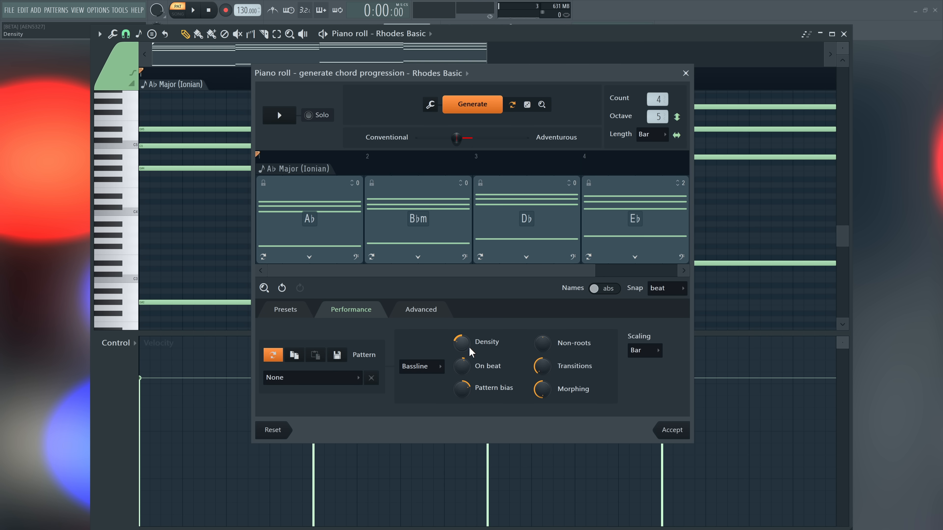
{"action": "left_click", "coordinate": [279, 114]}
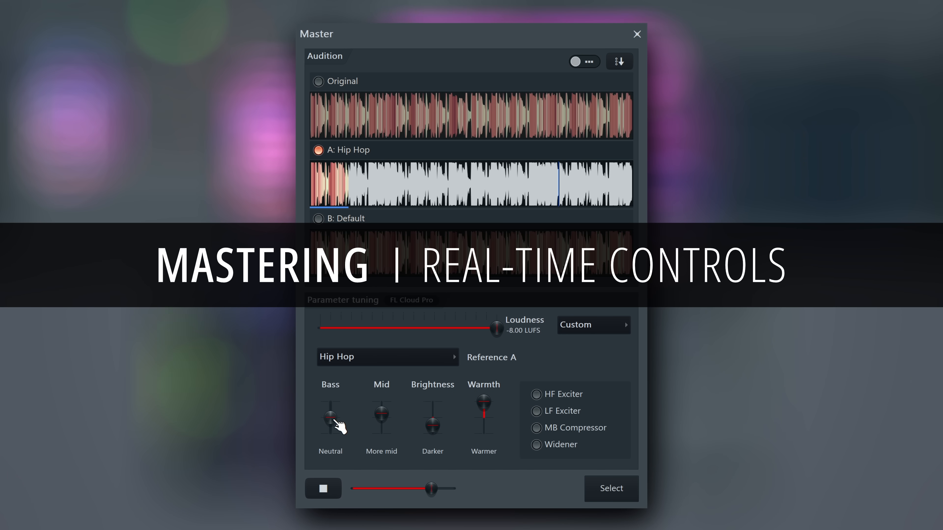
Raise the Hip Hop master's bass to More bass, and adjust the warmth of the Default master
{"action": "left_click_drag", "start_coordinate": [331, 418], "coordinate": [330, 410]}
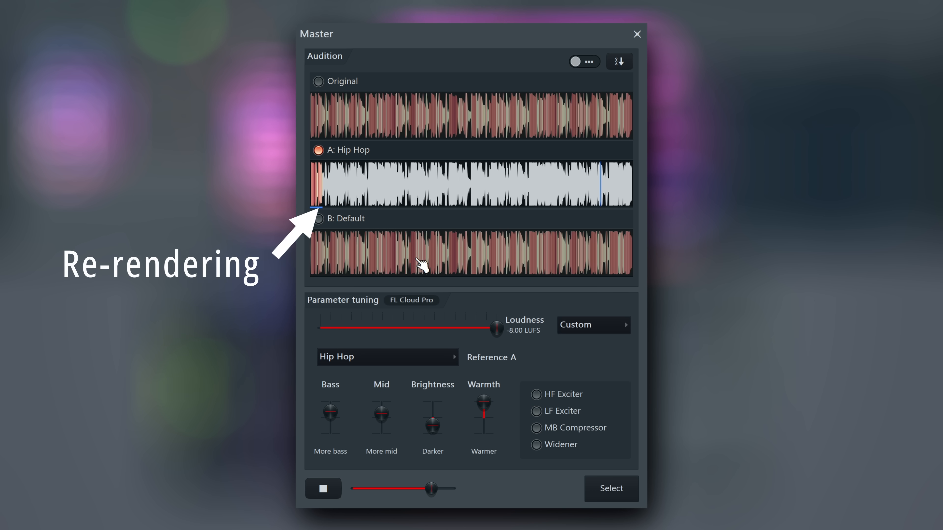
{"action": "left_click", "coordinate": [318, 219]}
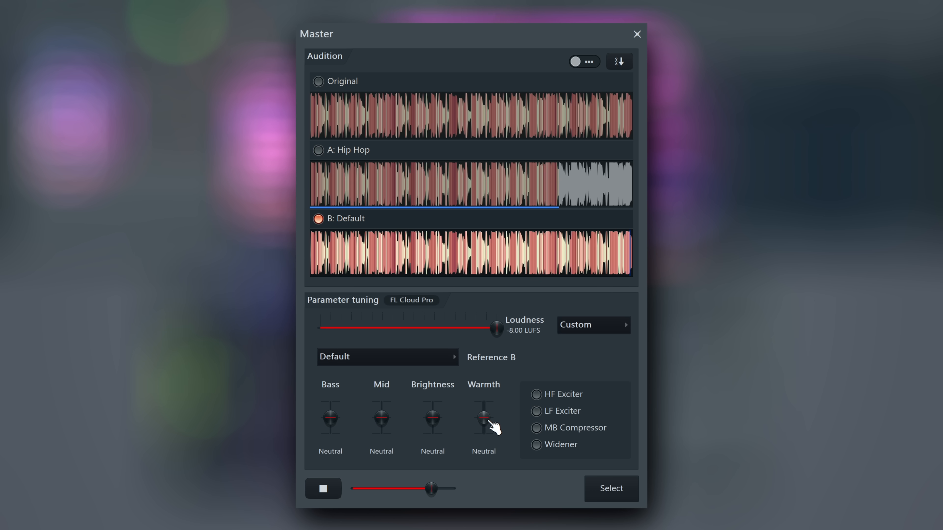
{"action": "left_click_drag", "start_coordinate": [484, 417], "coordinate": [433, 410]}
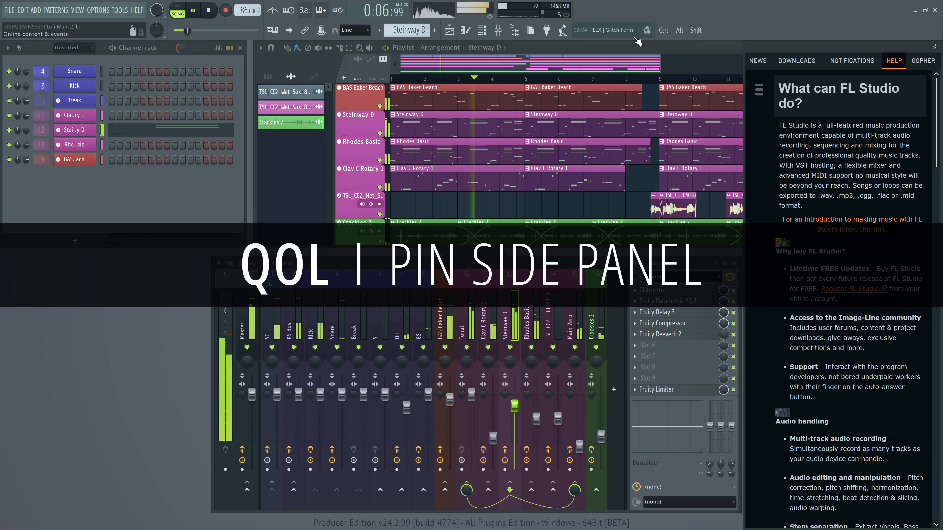
Search the help reference manual for "FLEX" and open the FLEX page
{"action": "left_click", "coordinate": [760, 89]}
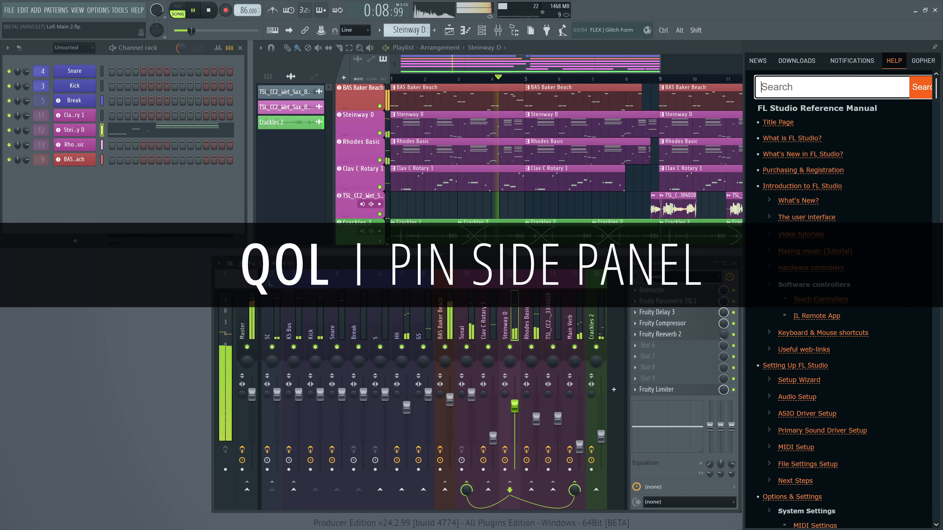
{"action": "type", "text": "F"}
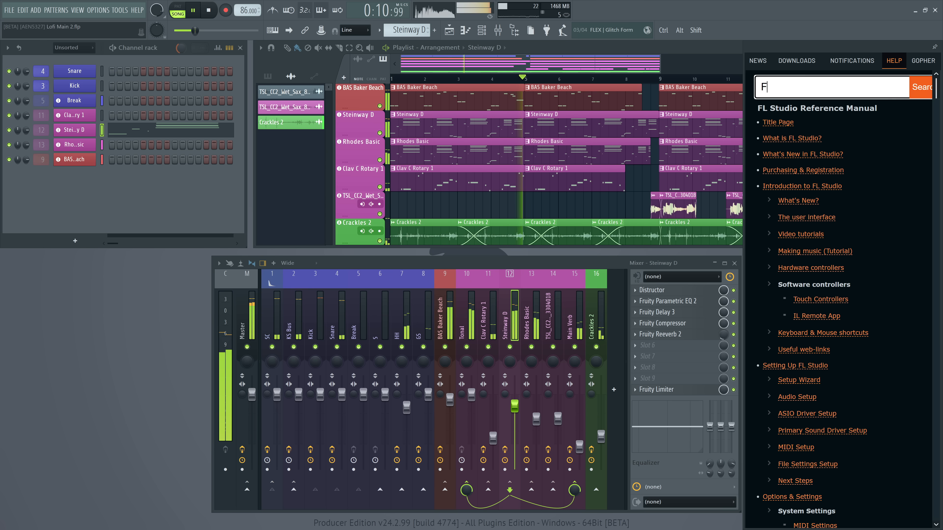
{"action": "type", "text": "LEX"}
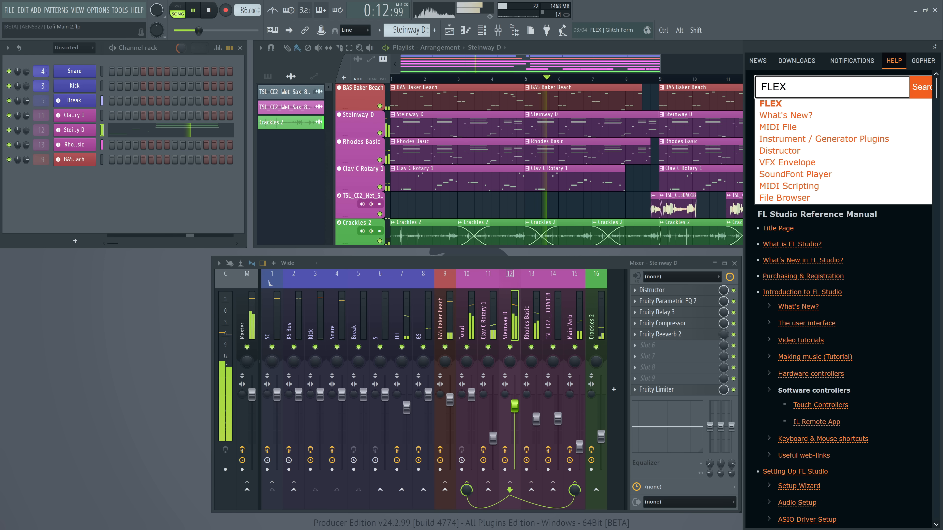
{"action": "left_click", "coordinate": [781, 109]}
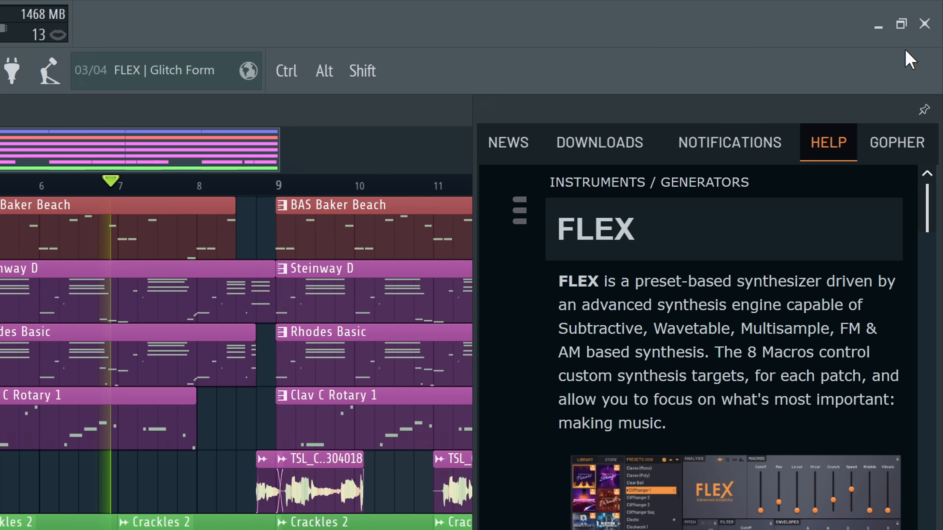
Pin the side panel and browse the FLEX help page alongside the Steinway D instrument window
{"action": "left_click", "coordinate": [932, 65]}
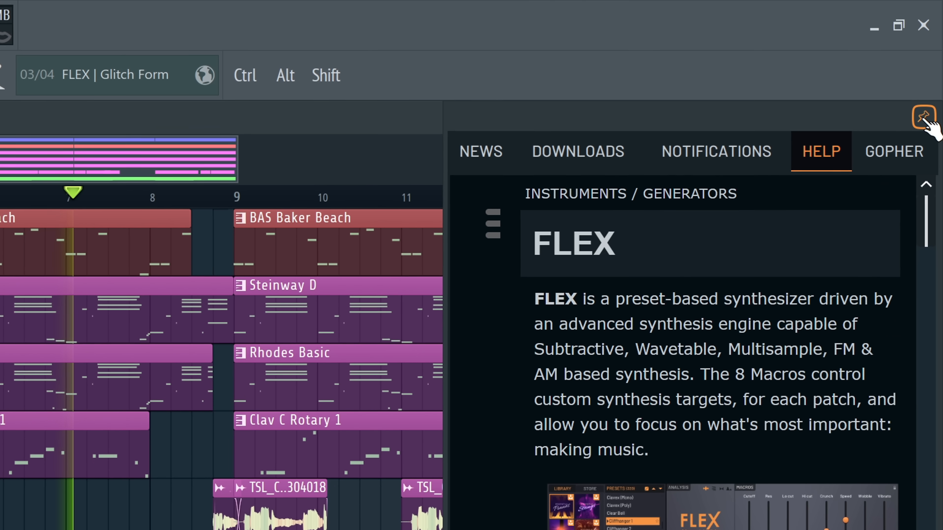
{"action": "scroll", "coordinate": [719, 448], "scroll_direction": "down", "scroll_amount": 5}
{"action": "scroll", "coordinate": [773, 461], "scroll_direction": "up", "scroll_amount": 3}
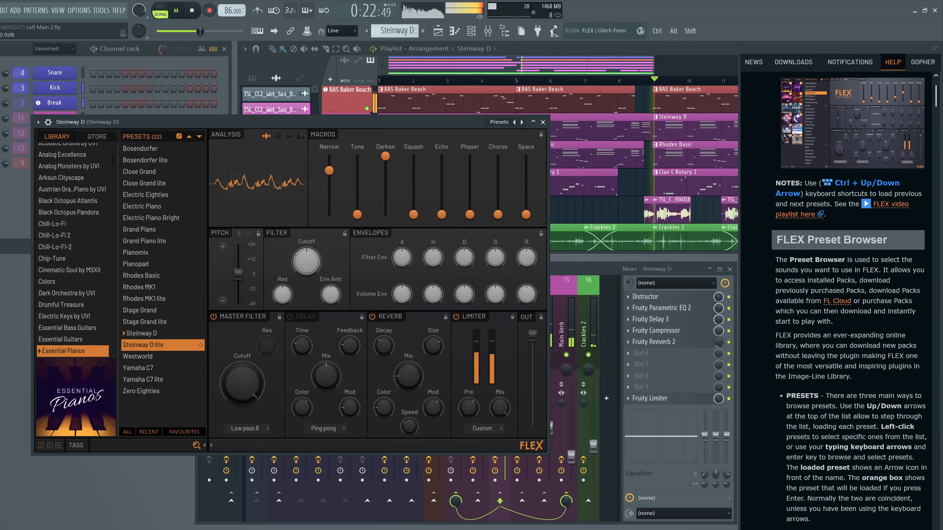
{"action": "scroll", "coordinate": [843, 305], "scroll_direction": "down", "scroll_amount": 8}
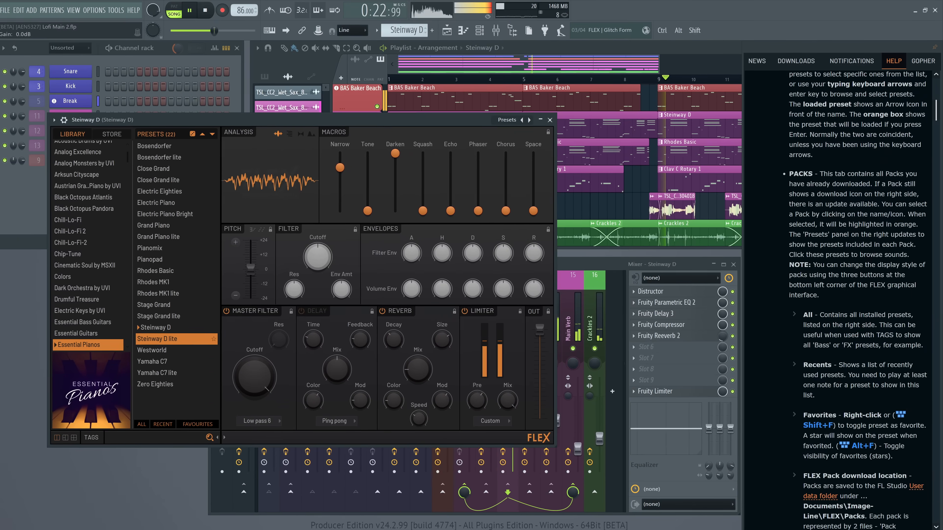
{"action": "scroll", "coordinate": [843, 305], "scroll_direction": "up", "scroll_amount": 3}
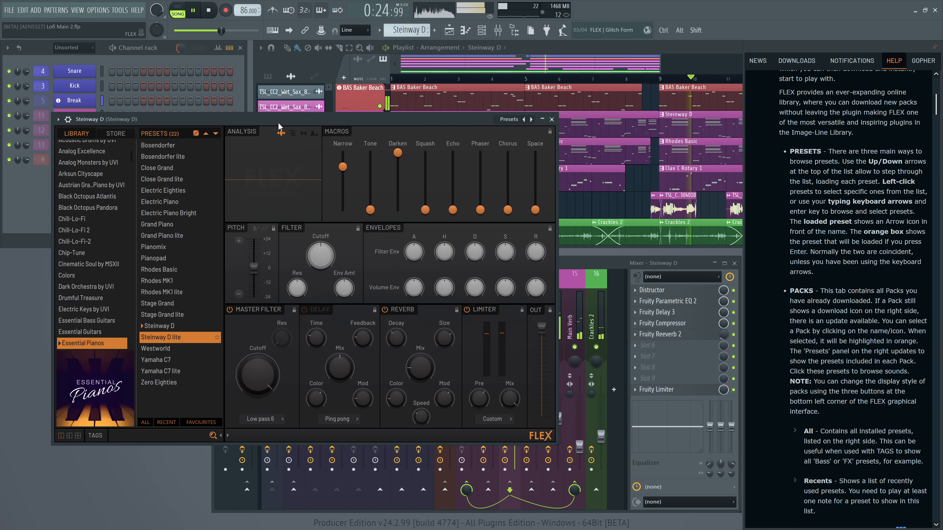
{"action": "left_click_drag", "start_coordinate": [279, 124], "coordinate": [309, 125]}
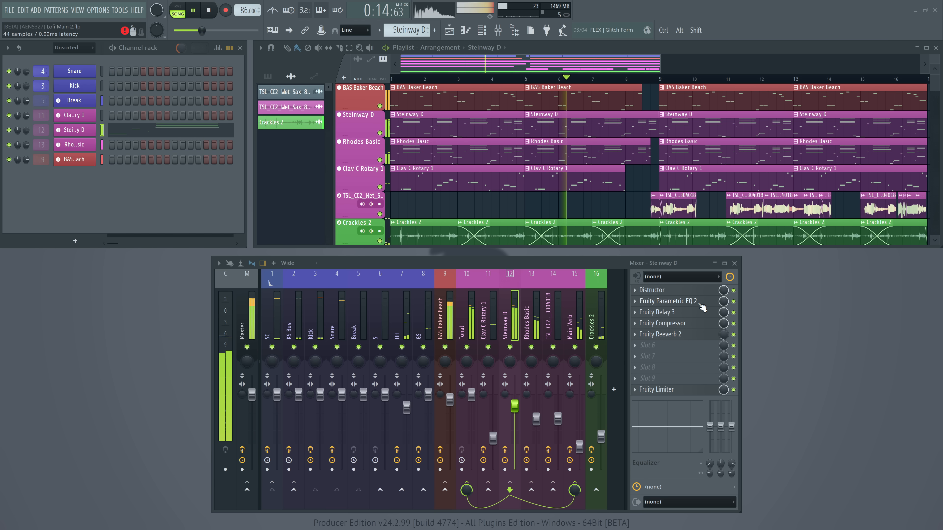
Create an automation clip for the band 7 frequency of Steinway D's Fruity Parametric EQ 2, and close the plugin window
{"action": "left_click", "coordinate": [701, 302]}
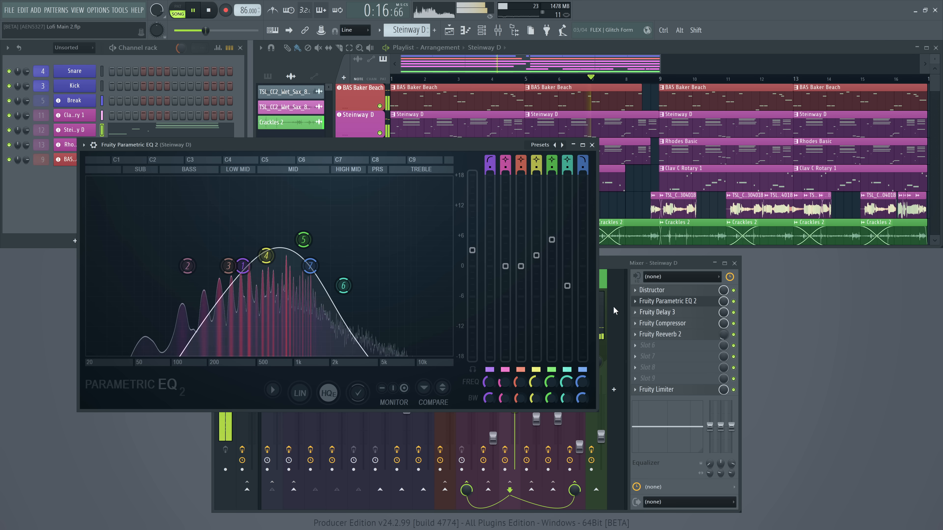
{"action": "mouse_move", "coordinate": [314, 270]}
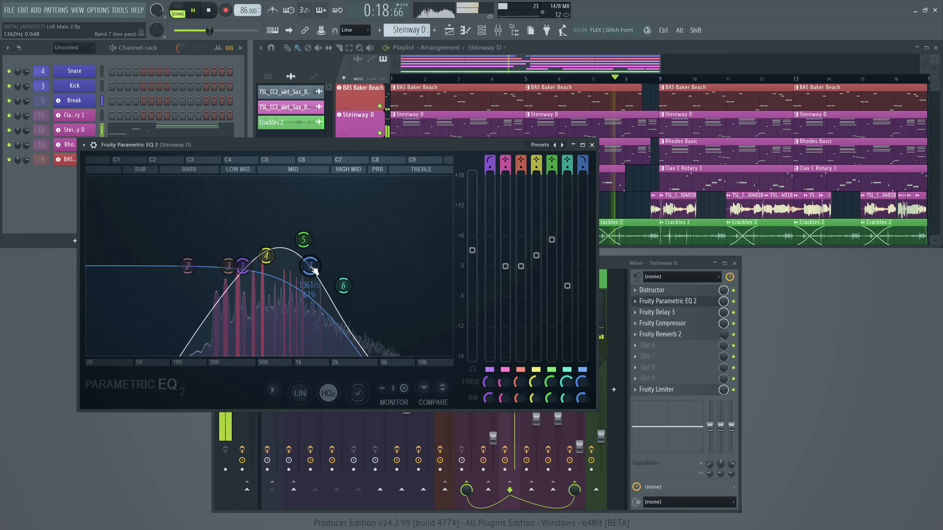
{"action": "right_click", "coordinate": [586, 380]}
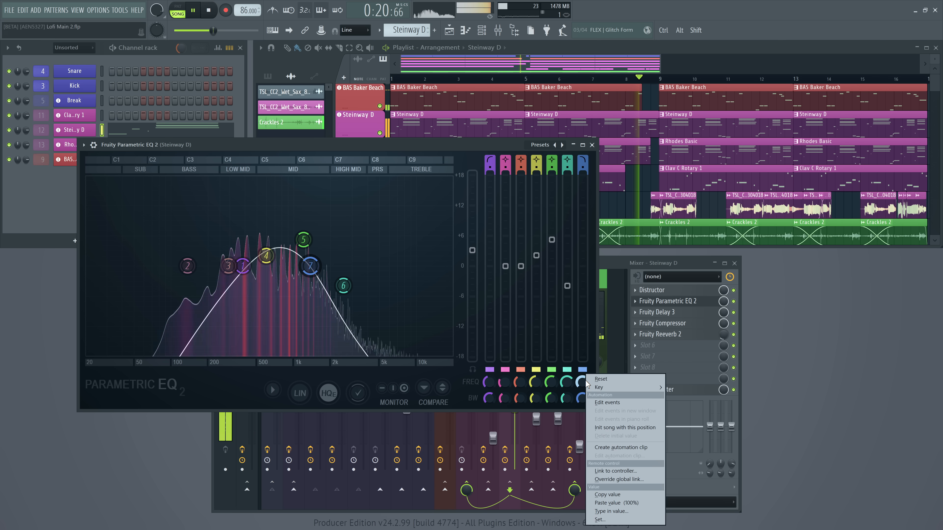
{"action": "left_click", "coordinate": [616, 446]}
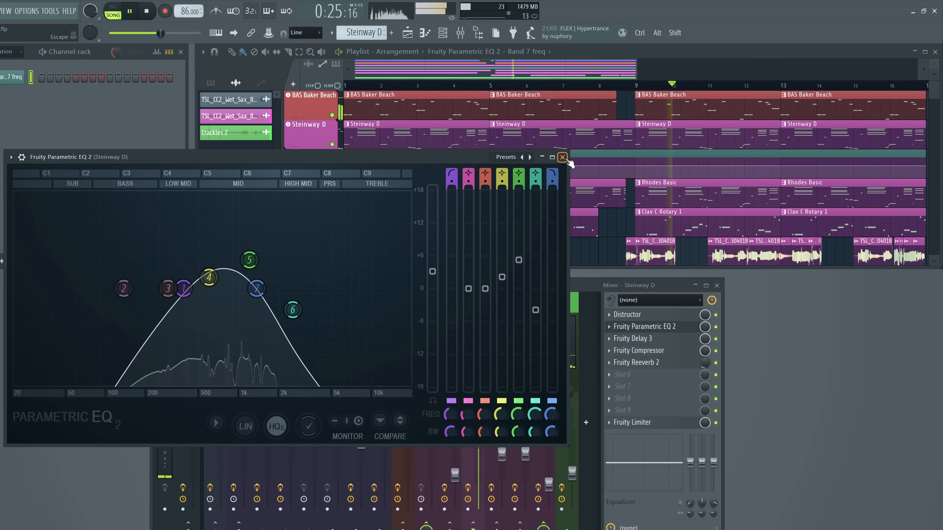
{"action": "left_click", "coordinate": [588, 146]}
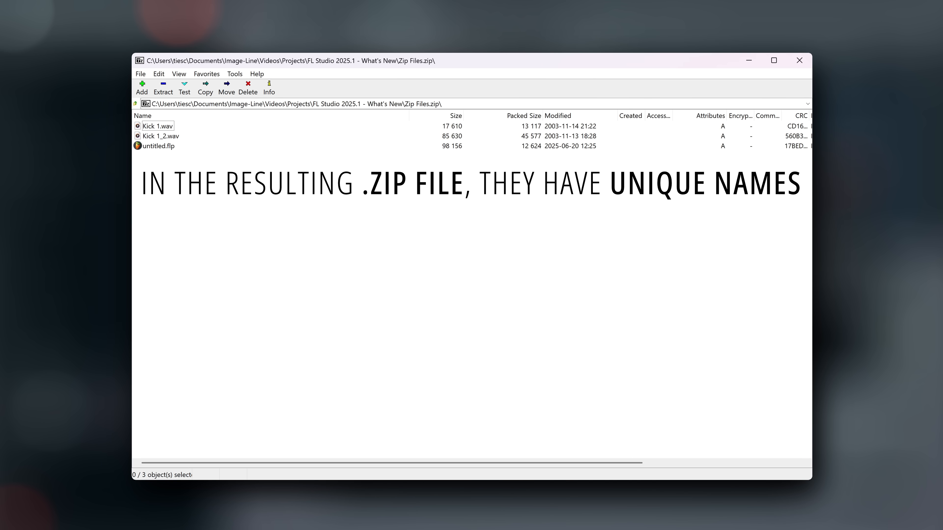
Close the Zip Files.zip archive window
{"action": "left_click", "coordinate": [808, 65]}
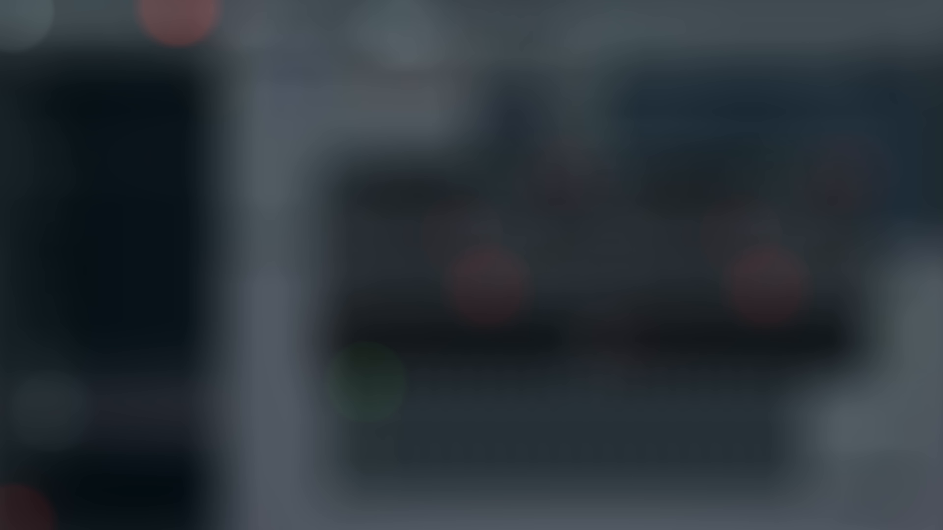